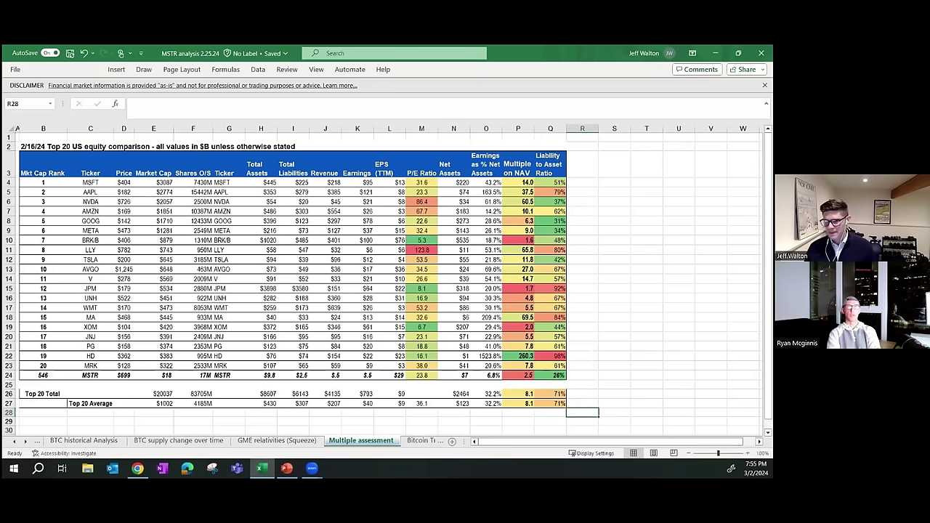
key("ctrl+s")
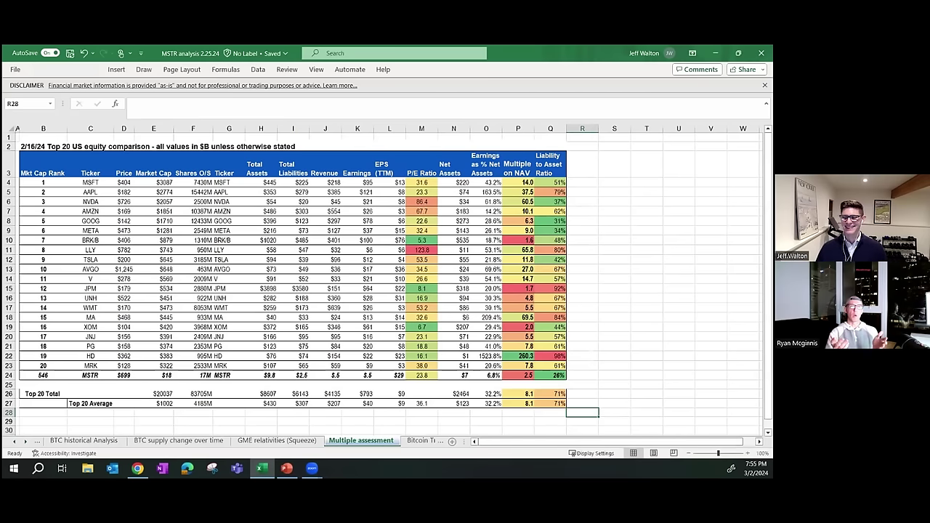
key("alt+Tab")
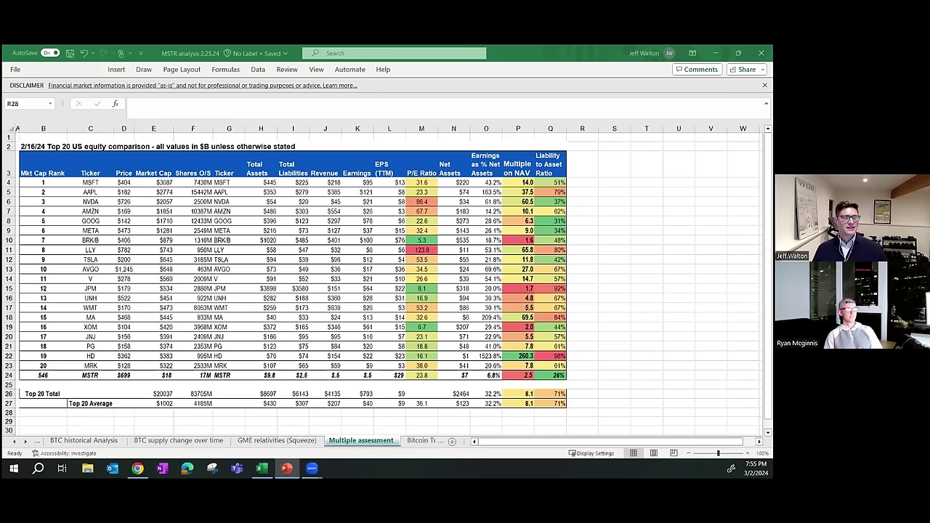
key("alt+Tab")
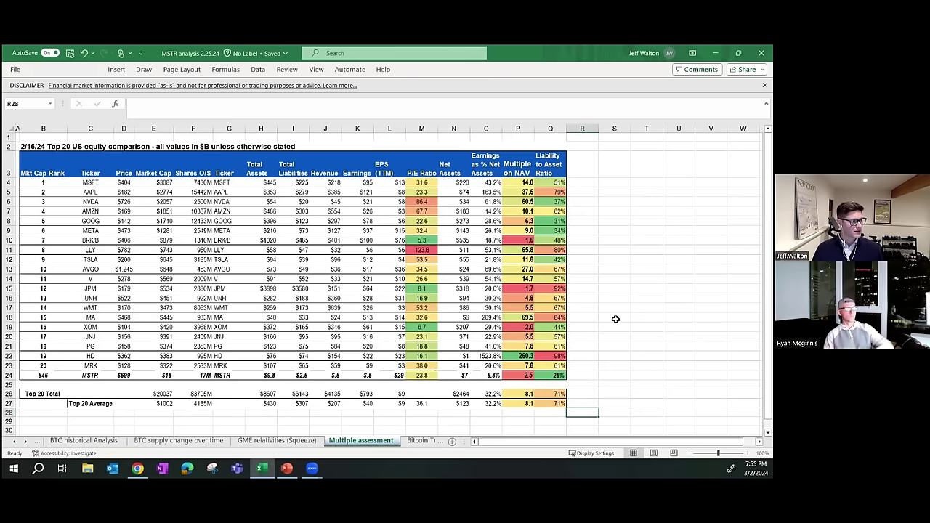
Examine NVDA's total assets, total liabilities and market cap in the top 20 US equity comparison
scroll(616, 319, "up", 2)
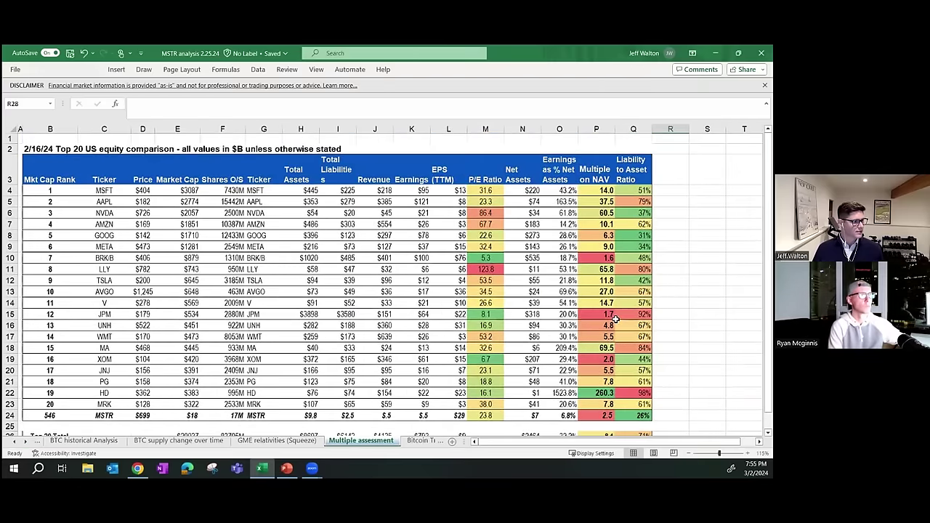
left_click_drag(601, 443, 600, 445)
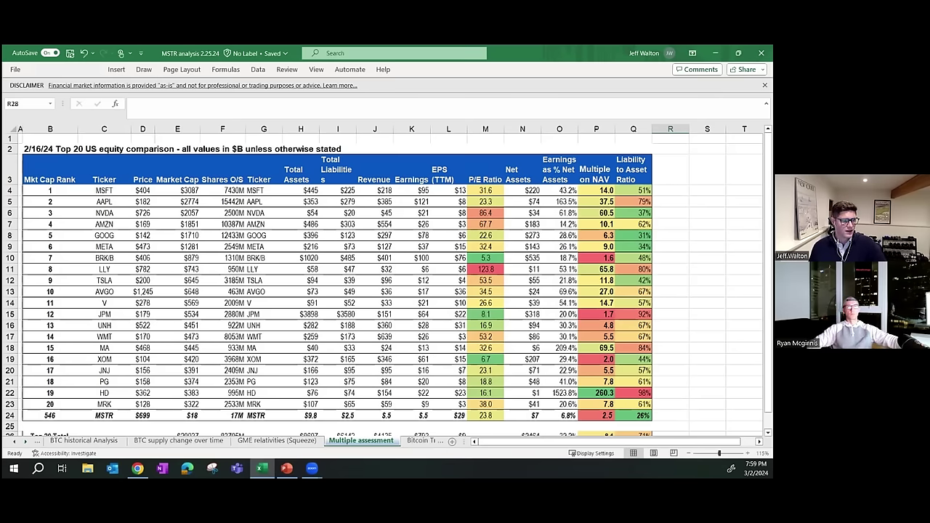
left_click(307, 212)
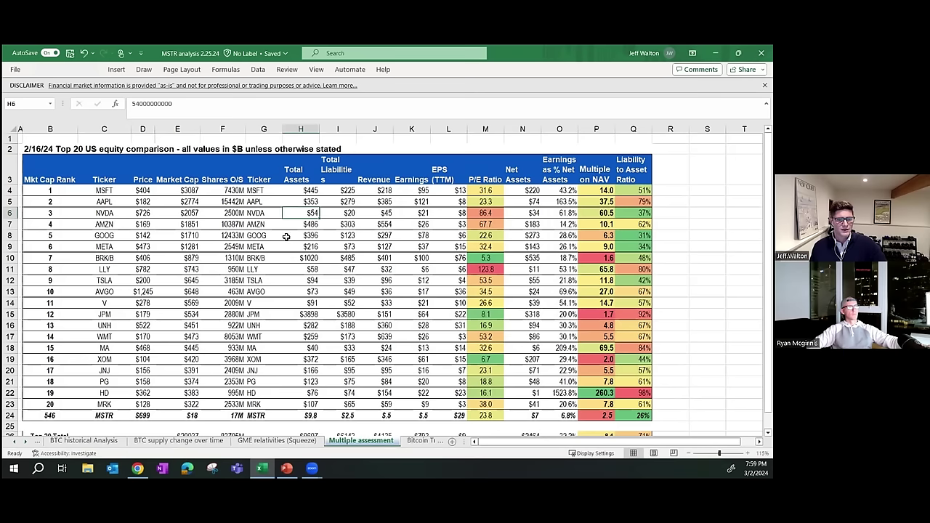
left_click(353, 215)
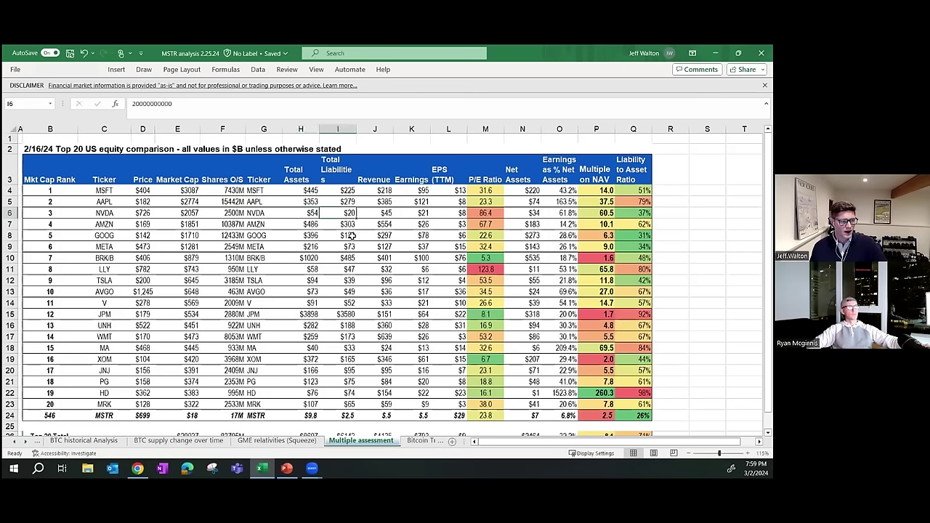
left_click(182, 214)
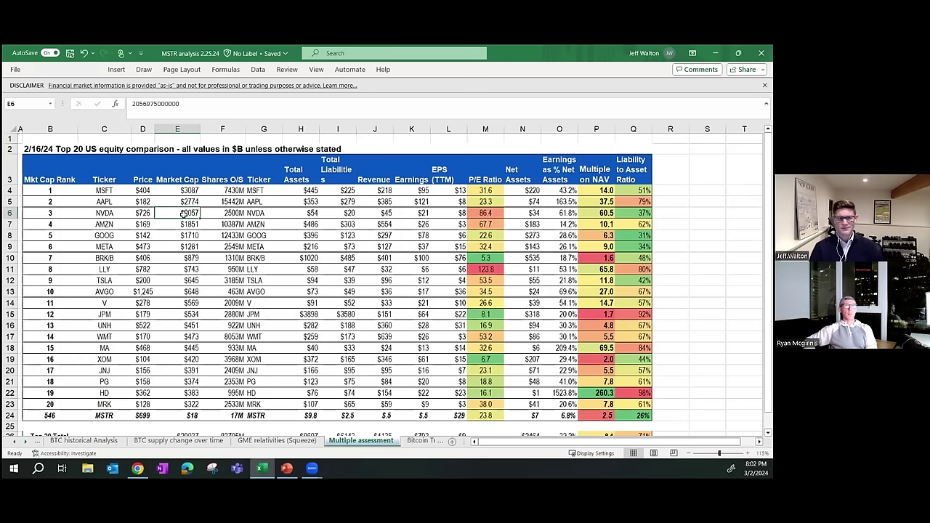
left_click(185, 176)
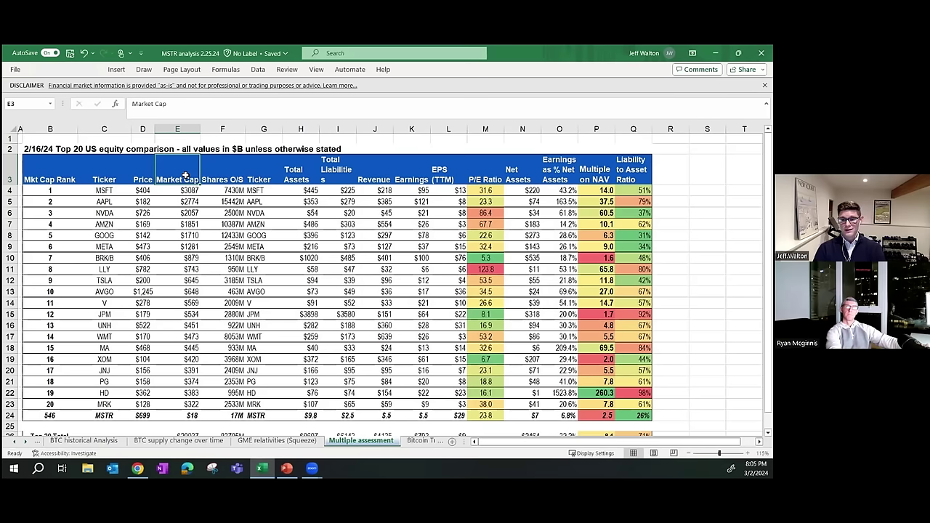
key("ctrl+s")
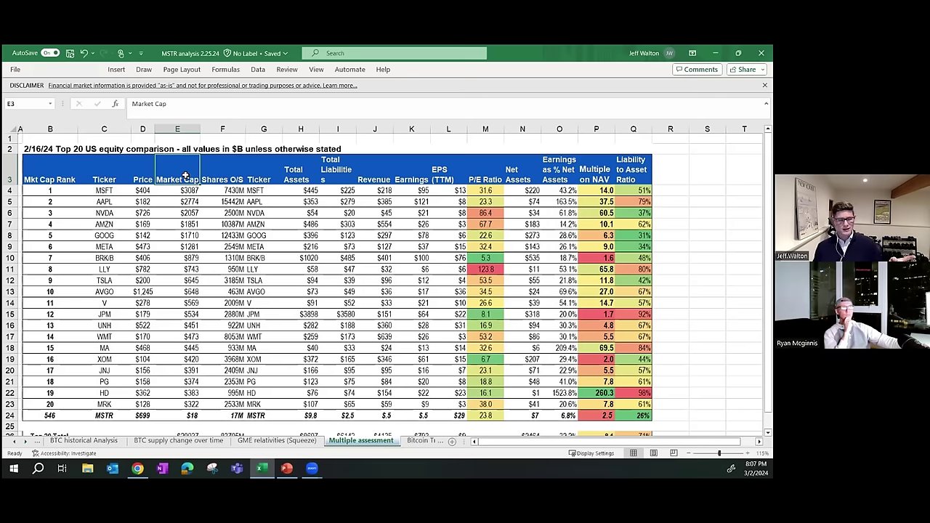
Apply a Red-Yellow-Green conditional formatting color scale to the top 20 companies' Shares O/S values in F4:F23
left_click(224, 190)
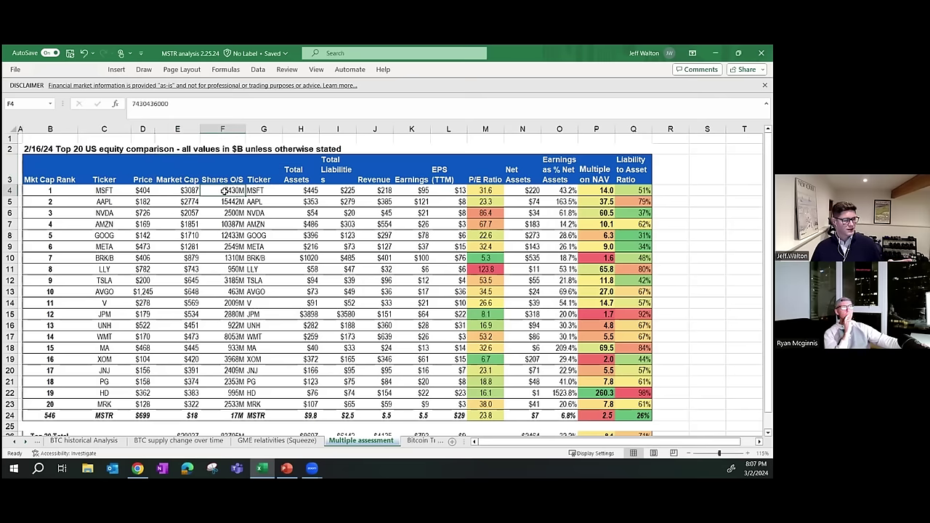
left_click_drag(224, 191, 230, 407)
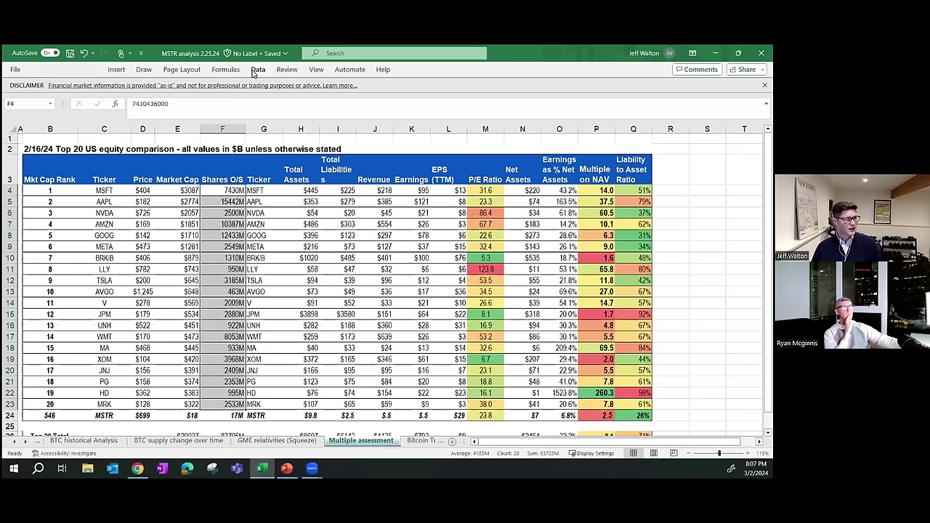
left_click(80, 69)
left_click(406, 98)
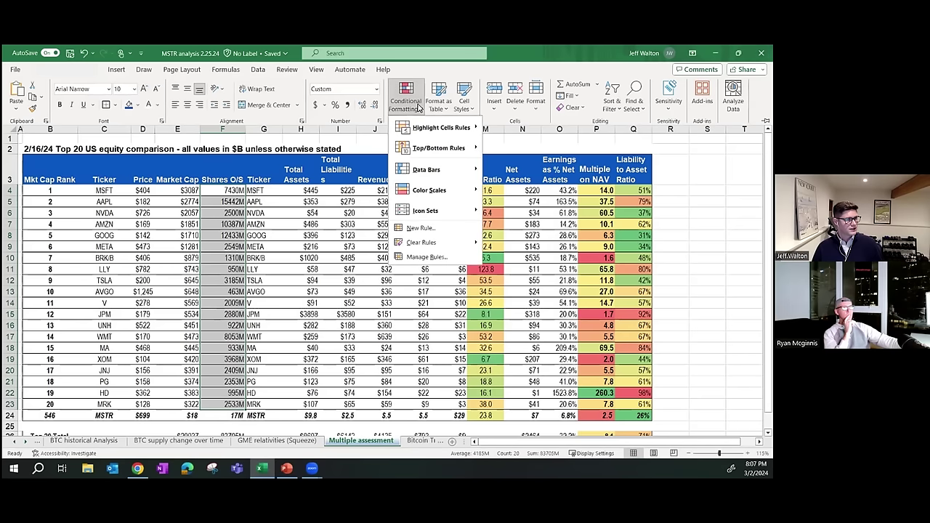
mouse_move(429, 190)
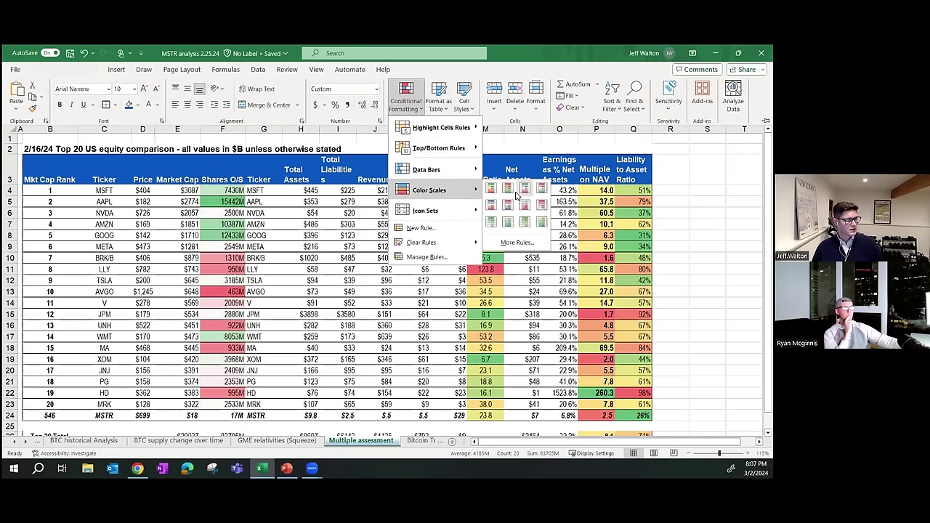
left_click(513, 192)
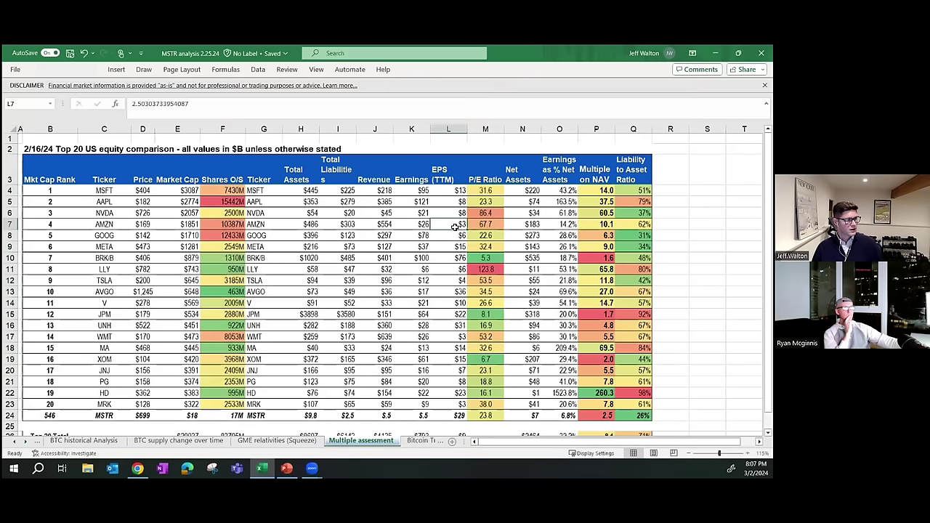
left_click(281, 234)
left_click(231, 269)
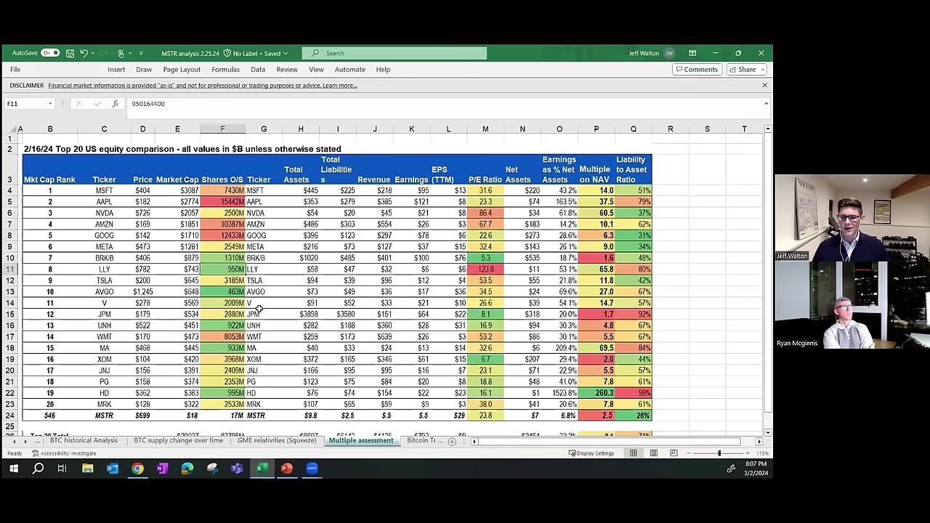
key("ctrl+s")
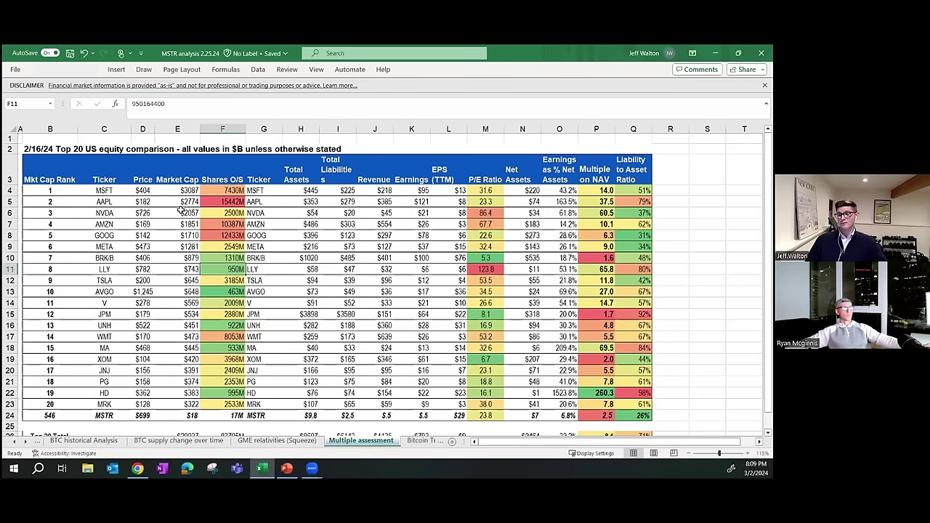
Go past the Top 20 Comparison sheet and open the Dollar flows sheet
left_click(265, 268)
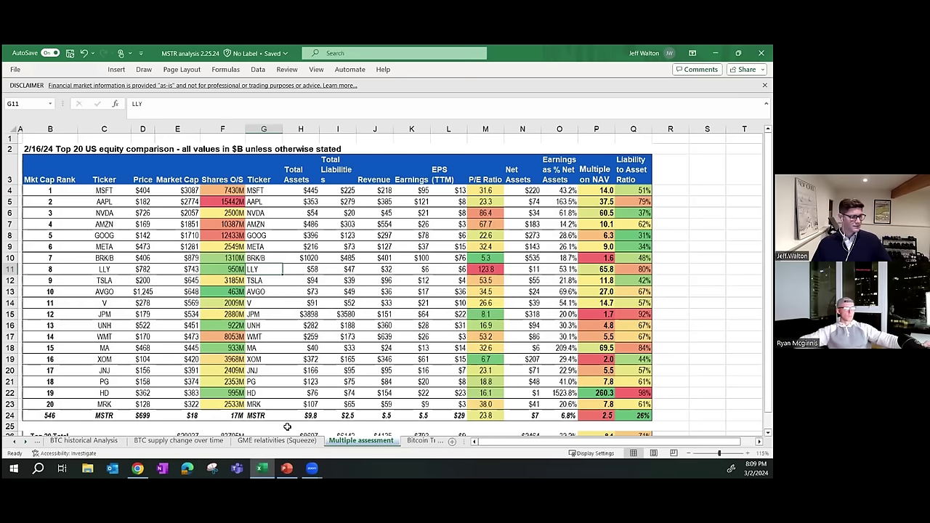
left_click(418, 442)
left_click(419, 442)
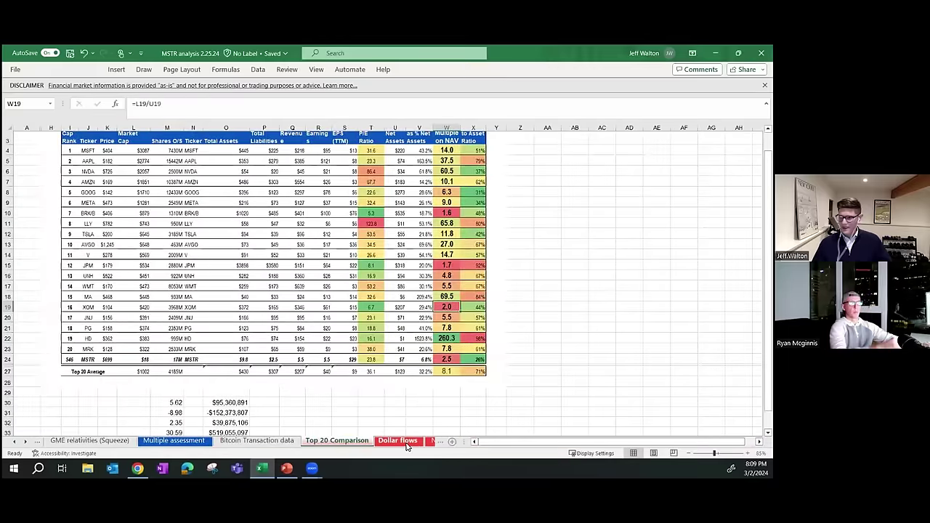
left_click(407, 442)
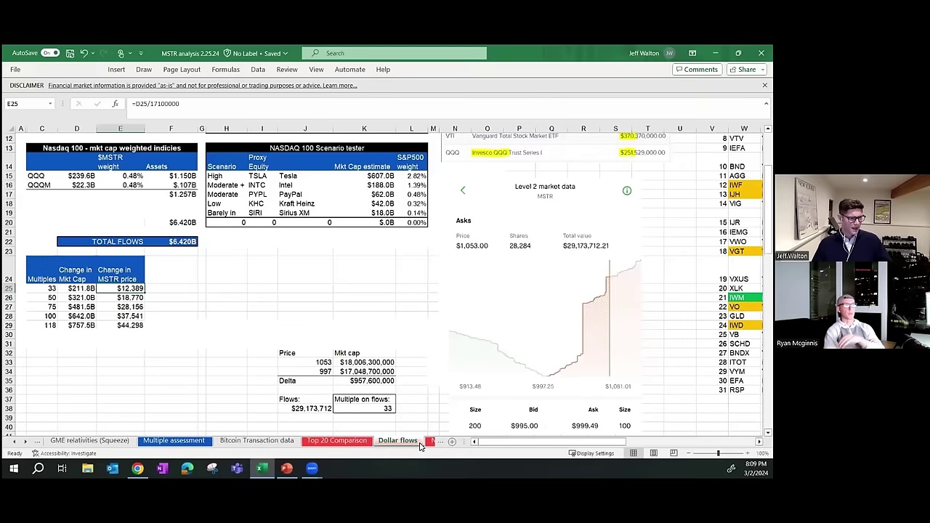
left_click(431, 442)
left_click(310, 441)
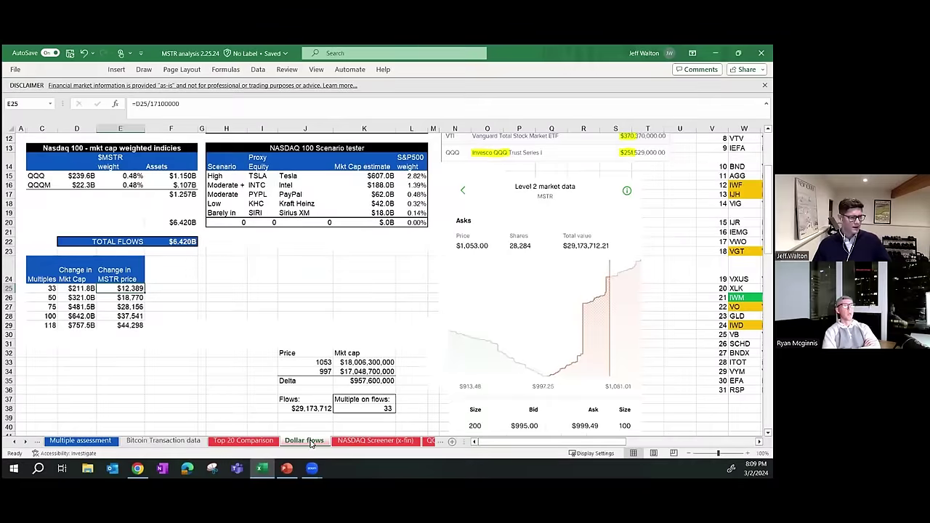
Examine the ranked ETF list on the Dollar flows sheet, including type, market cap weighting and AUM
scroll(317, 406, "up", 4)
left_click(366, 363)
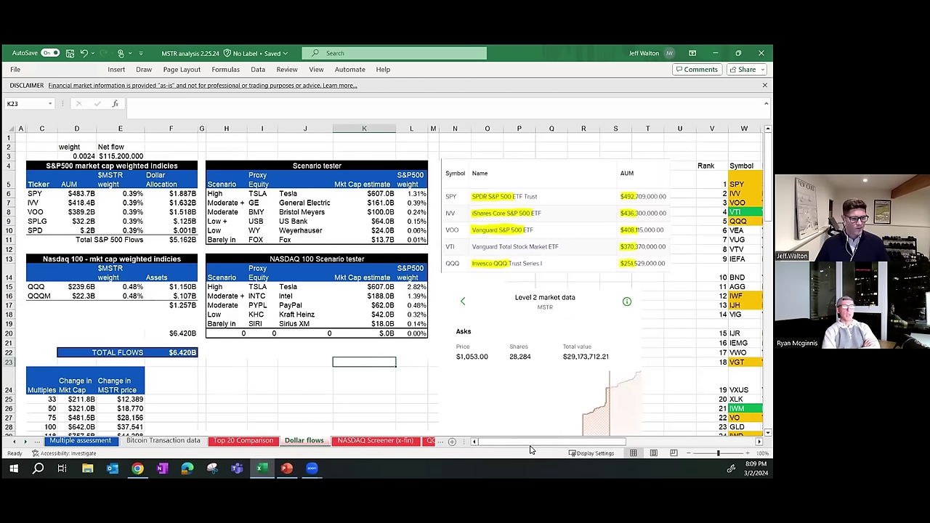
left_click_drag(530, 447, 662, 447)
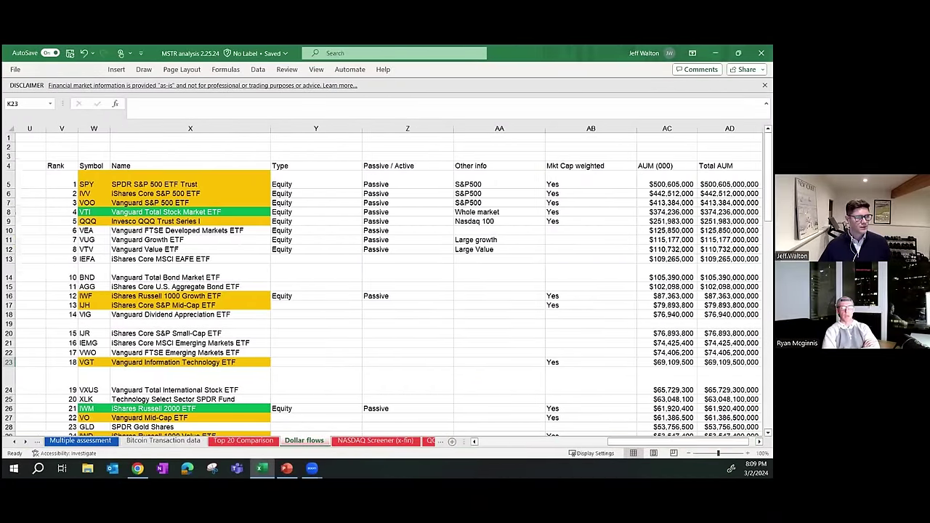
scroll(383, 283, "up", 1)
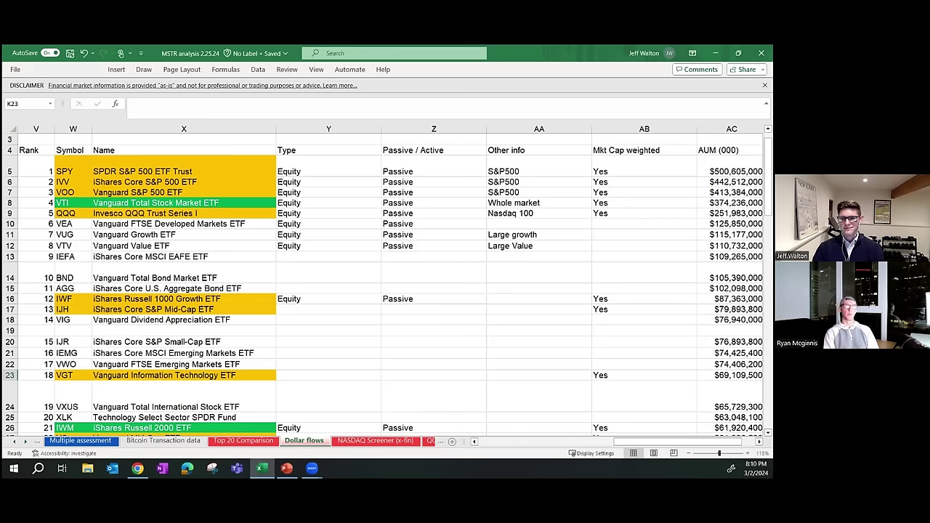
key("ctrl+s")
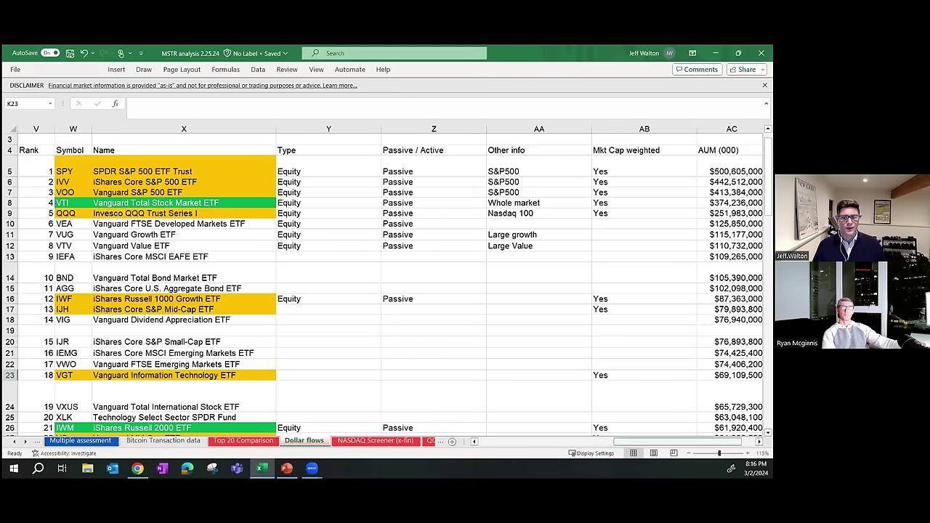
Set the $MSTR weight for QQQ in the Nasdaq 100 table to 0.00%
left_click_drag(633, 441, 493, 458)
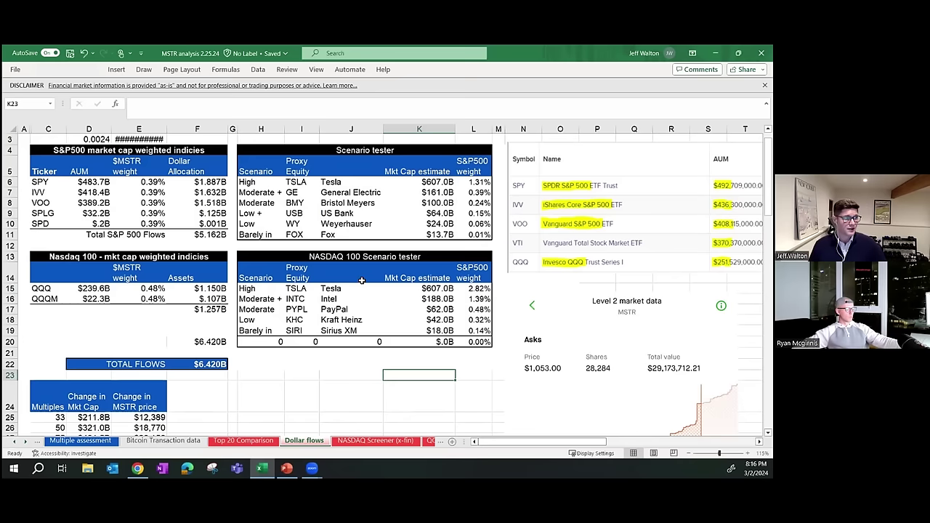
left_click(157, 183)
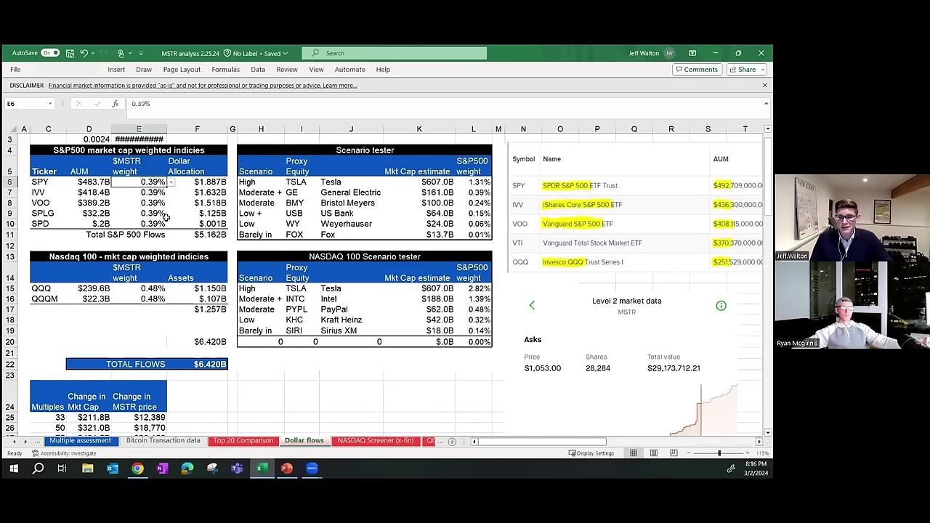
left_click(154, 289)
left_click(172, 288)
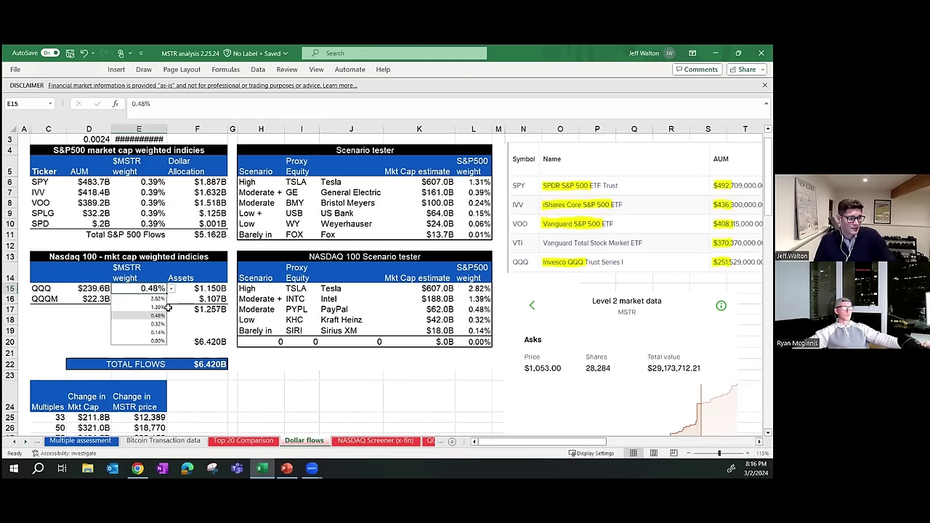
left_click(162, 340)
left_click_drag(52, 157, 486, 231)
left_click(439, 224)
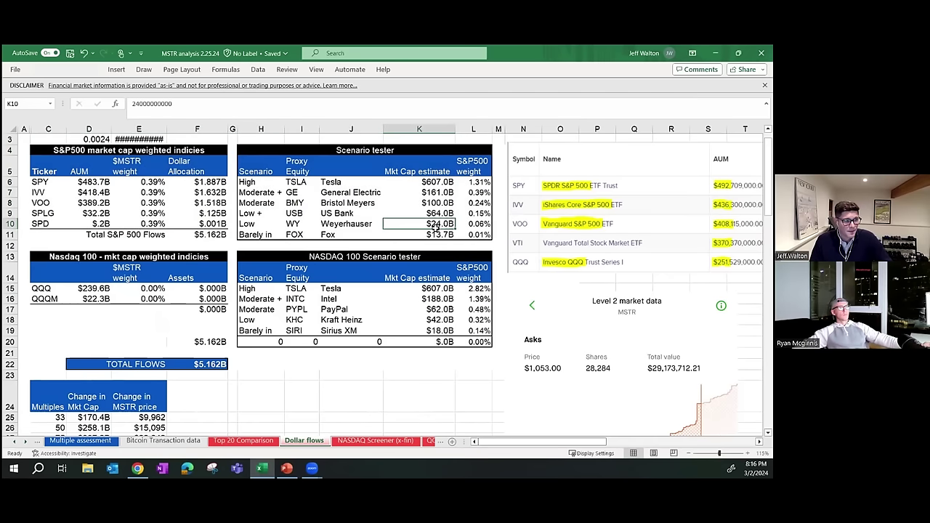
Review SPY's available $MSTR weights, the S&P 500 ETF tickers in C6:C10, and the Low + US Bank row of the scenario tester
left_click(150, 181)
left_click(170, 186)
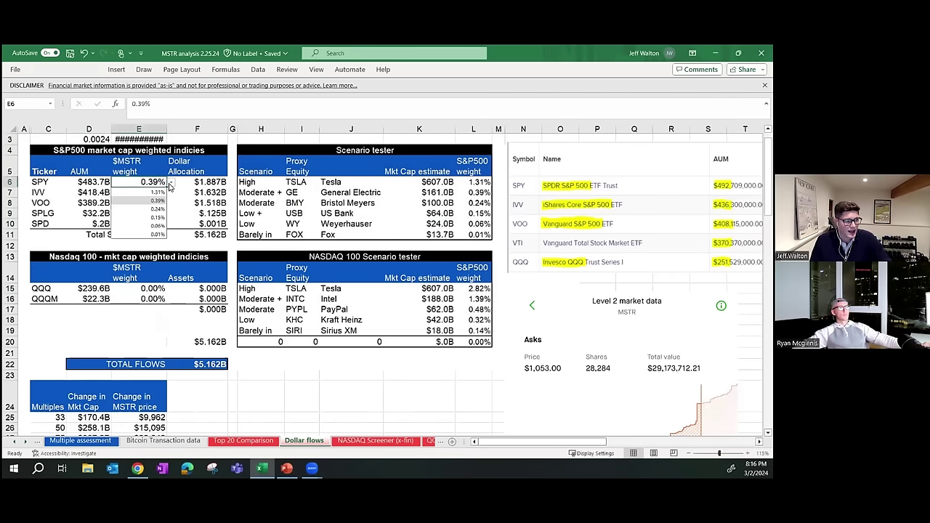
left_click(170, 186)
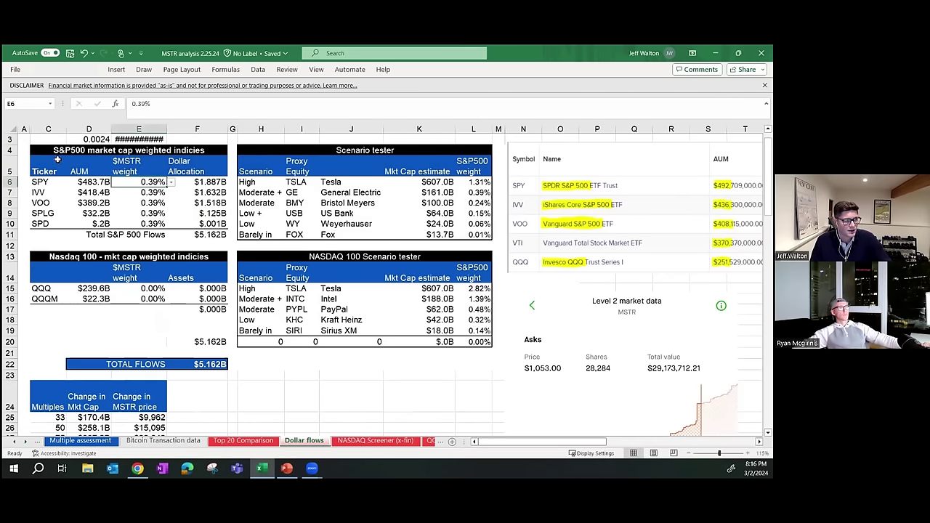
left_click_drag(36, 183, 38, 224)
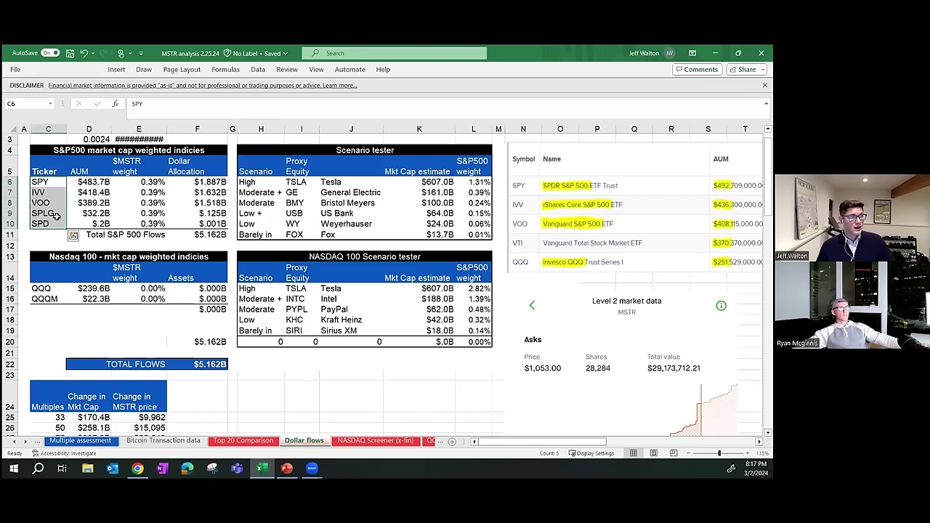
left_click(149, 183)
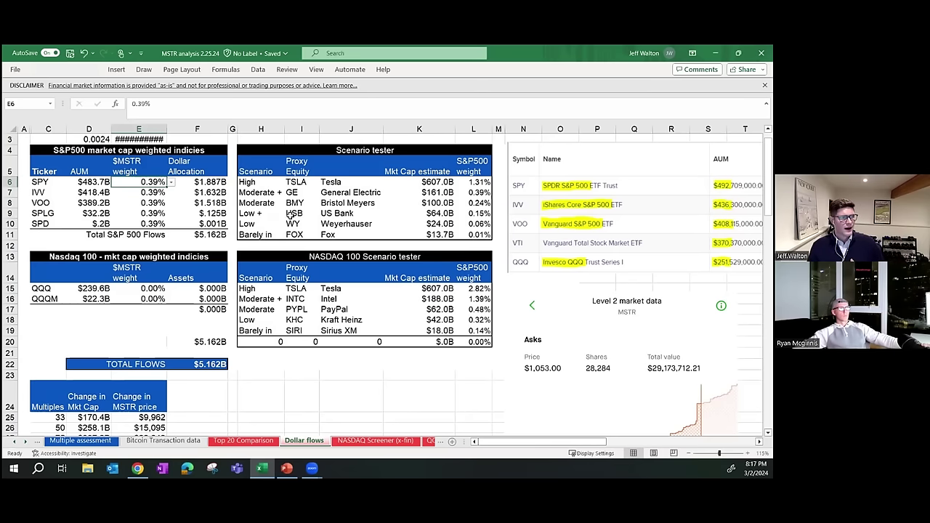
left_click_drag(285, 213, 477, 213)
left_click(478, 213)
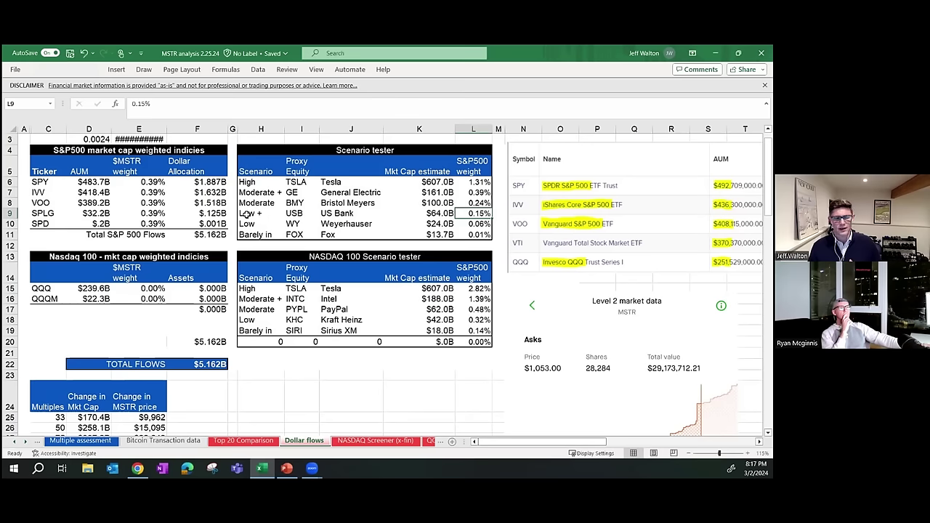
left_click_drag(247, 213, 476, 214)
left_click(476, 213)
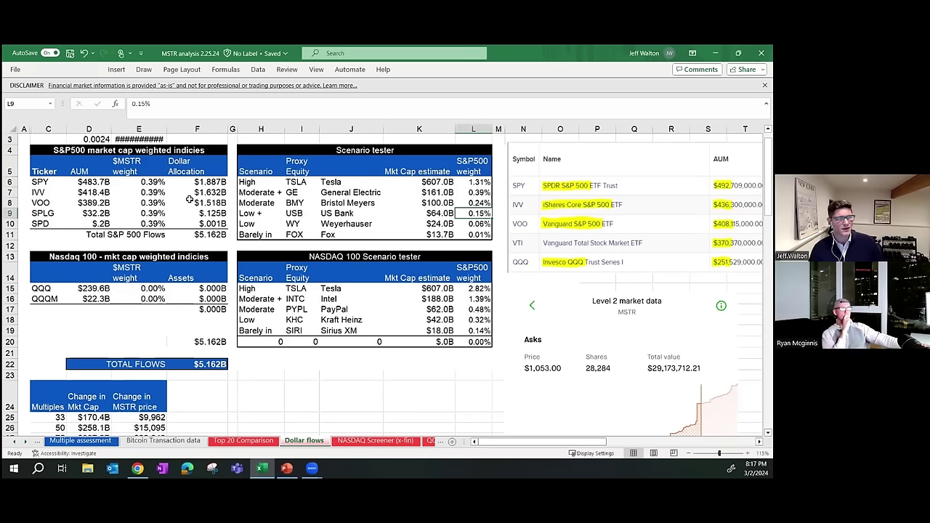
Set SPY's $MSTR weight to 0.15% and check the US Bank market cap estimate and the Total S&P 500 Flows
left_click(161, 183)
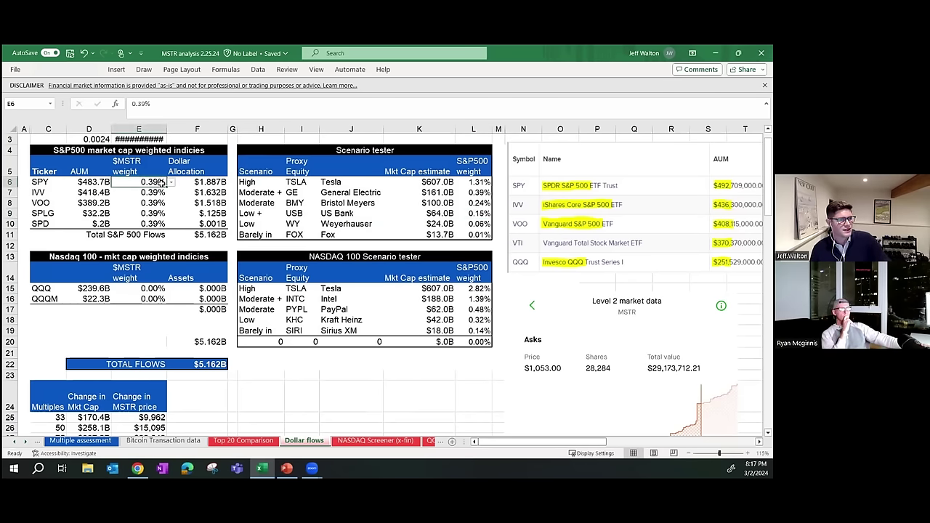
left_click(171, 183)
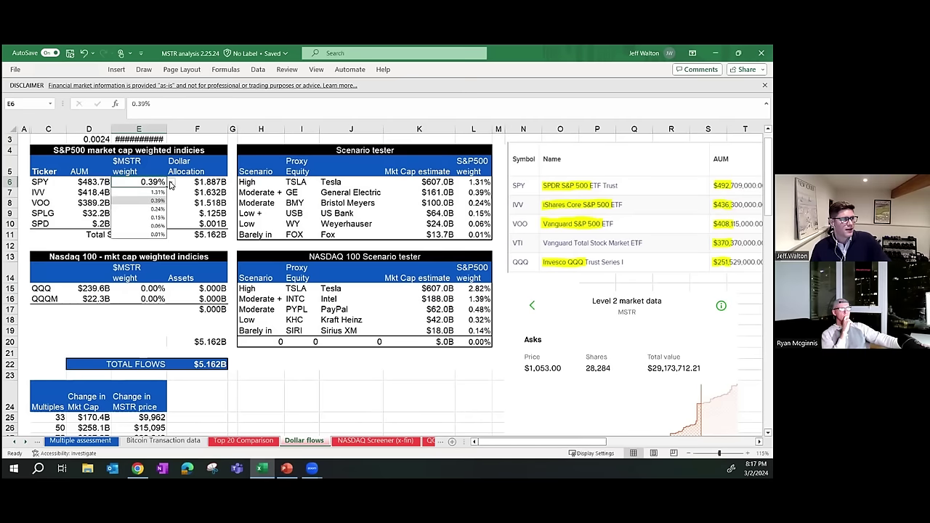
left_click(158, 218)
left_click(355, 213)
left_click(440, 214)
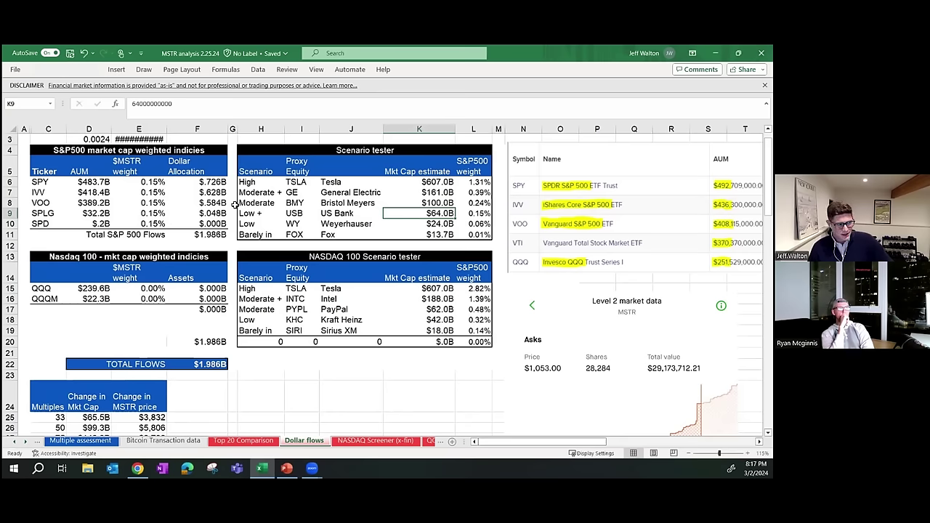
left_click(158, 182)
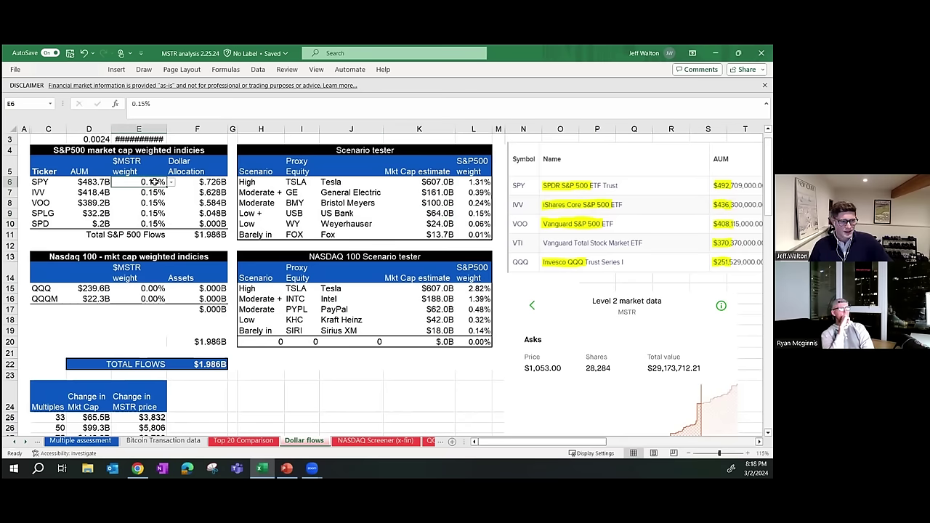
left_click(201, 237)
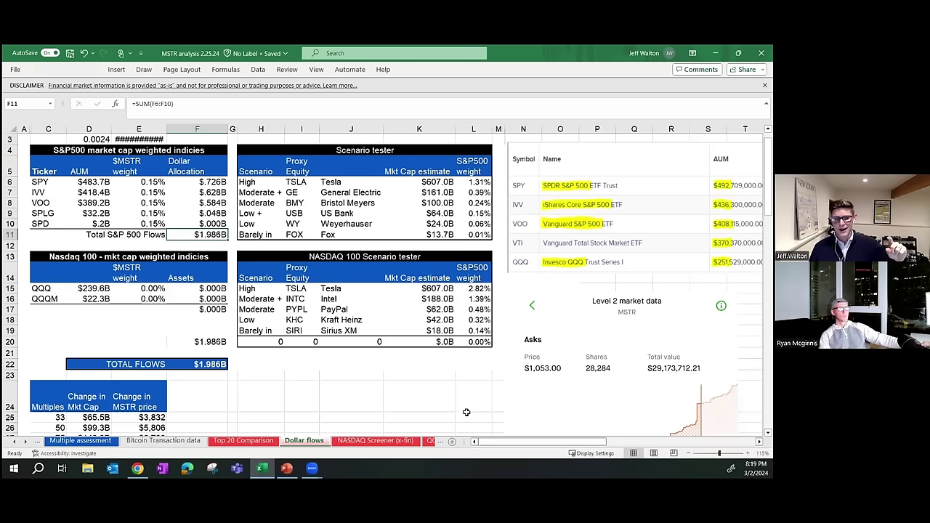
Examine the multiple-on-flows calculation in J32:K38, including both prices, the market cap delta, the flows and the resulting multiple
left_click_drag(511, 441, 530, 451)
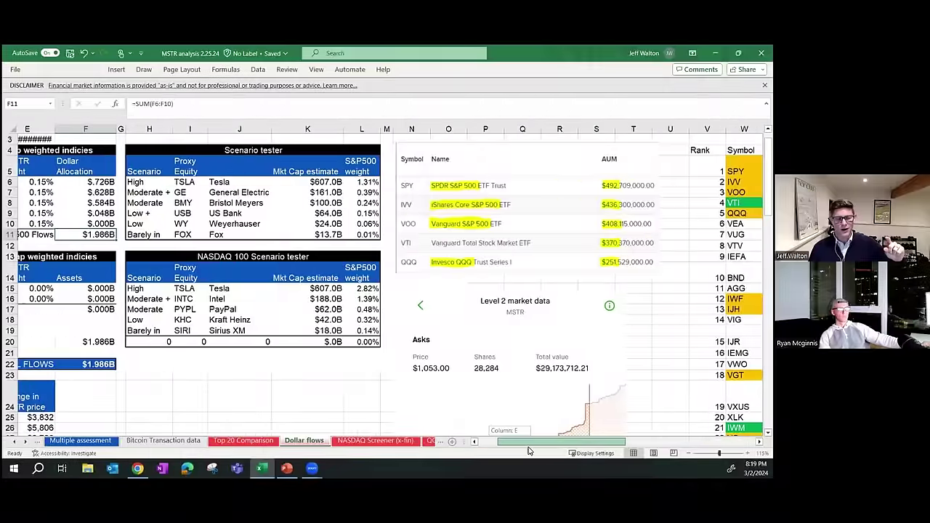
scroll(539, 396, "down", 2)
scroll(540, 396, "down", 4)
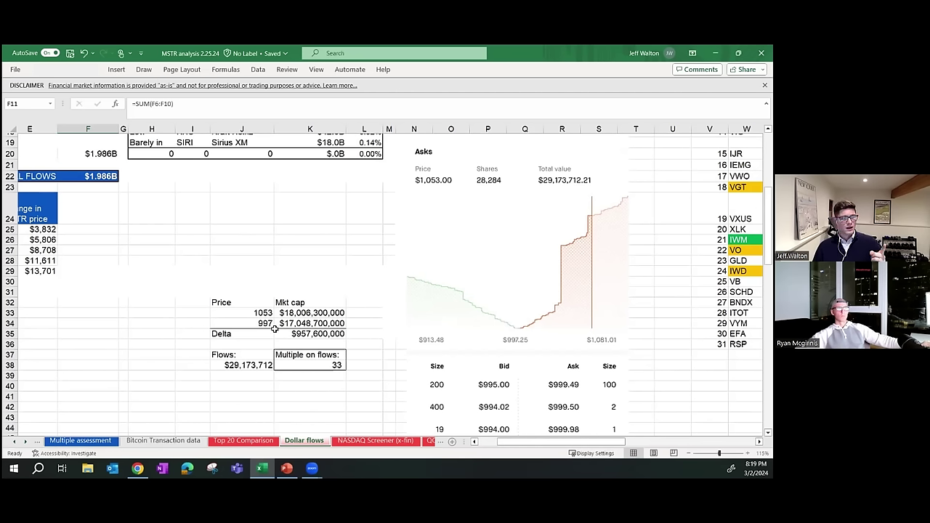
left_click(259, 313)
left_click(230, 323)
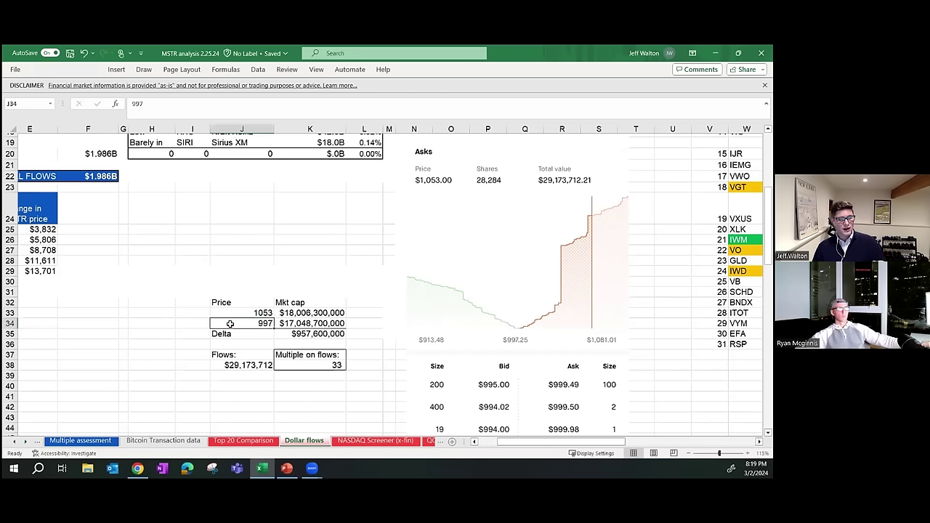
left_click(230, 313)
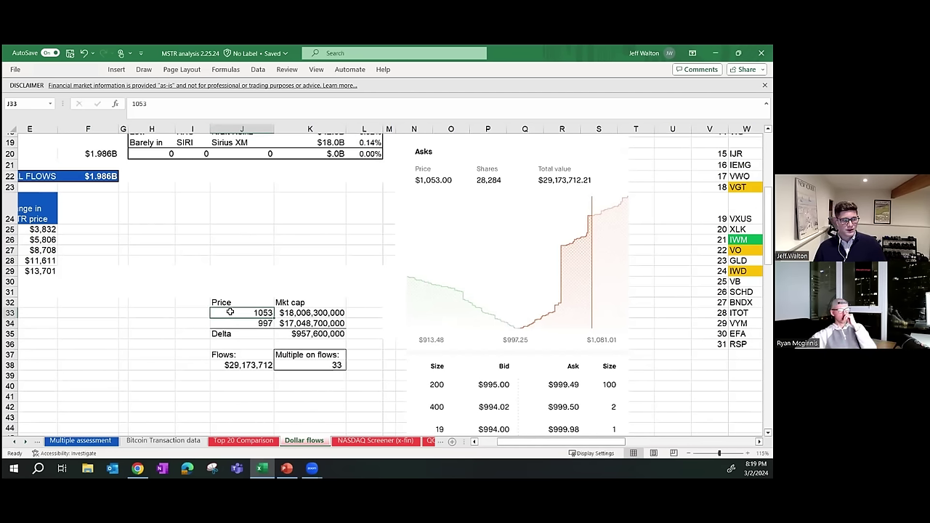
left_click(280, 333)
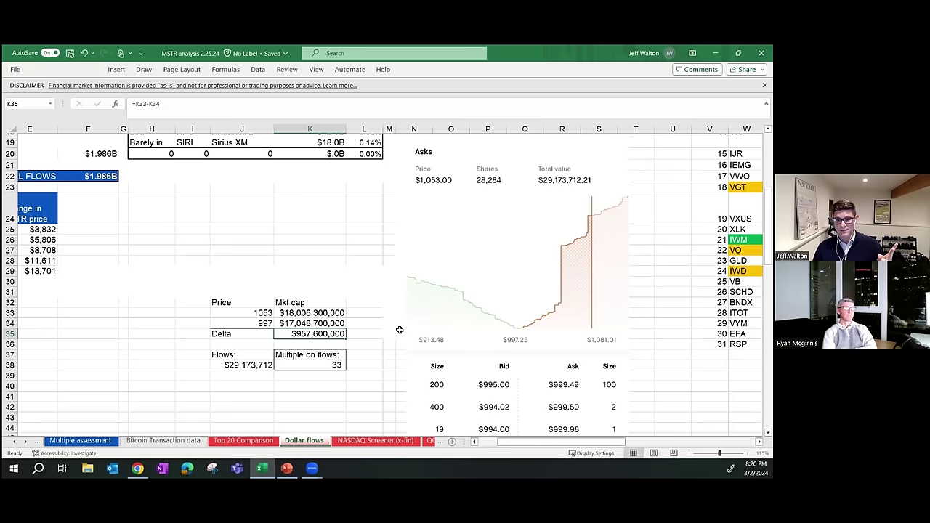
left_click(248, 366)
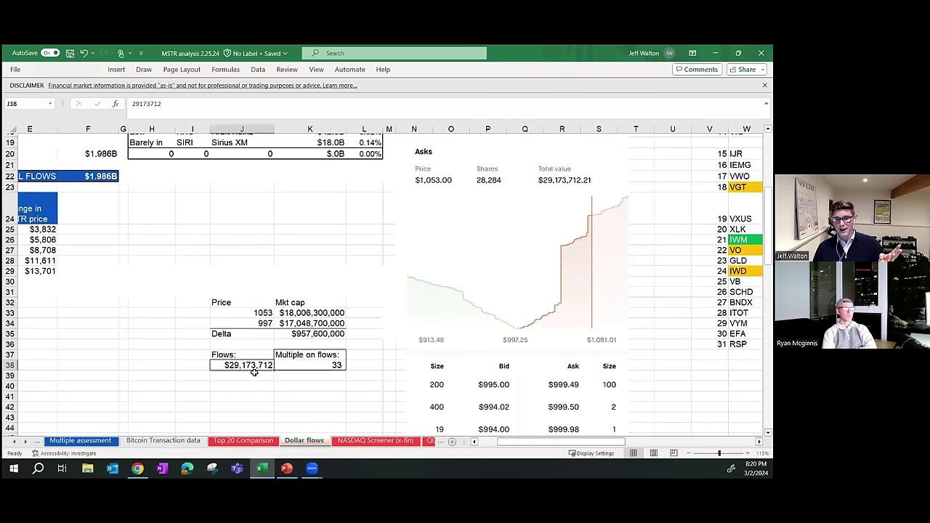
left_click(328, 366)
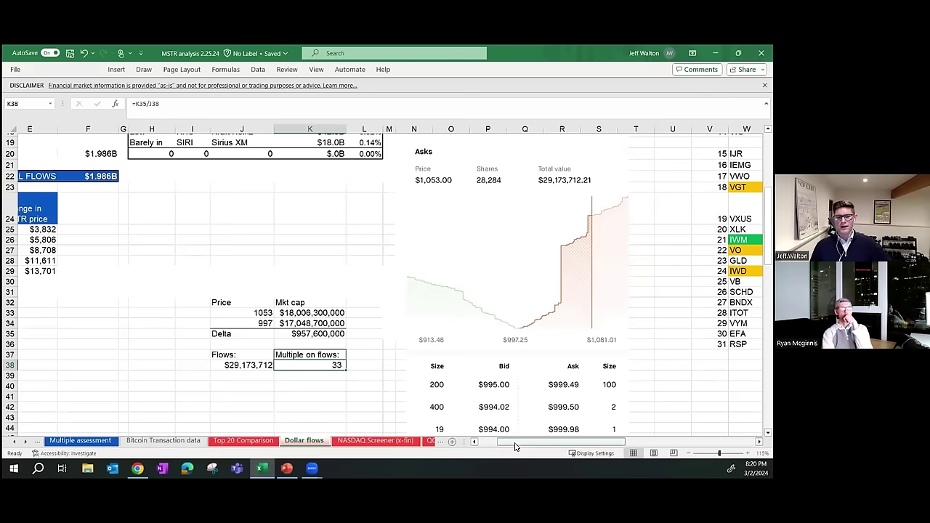
Check the TOTAL FLOWS formula and SPY's selected $MSTR weight in the S&P 500 table
left_click_drag(515, 447, 497, 446)
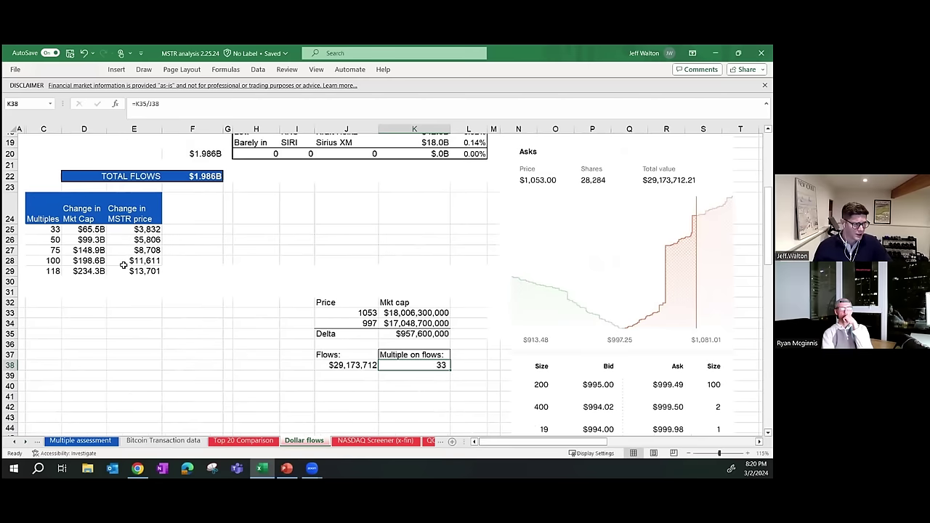
scroll(122, 265, "up", 1)
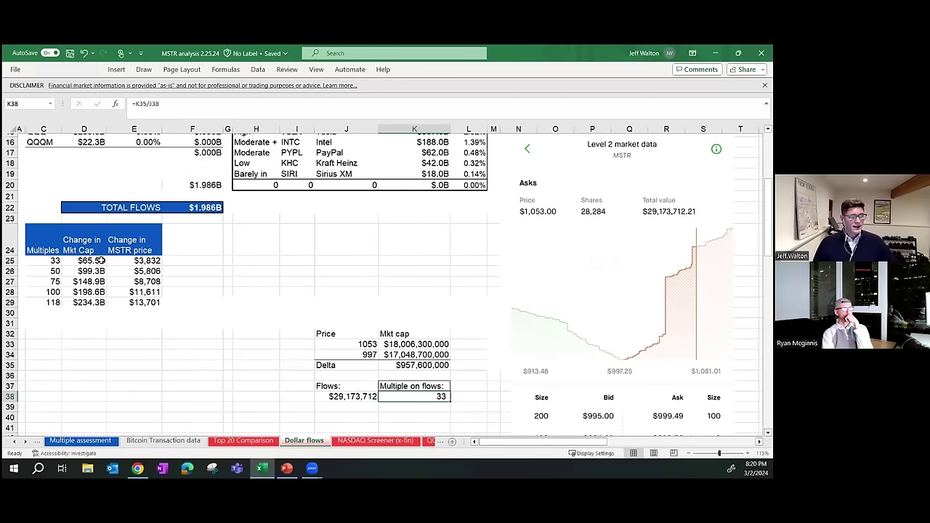
left_click(201, 210)
scroll(144, 188, "up", 1)
scroll(144, 188, "up", 3)
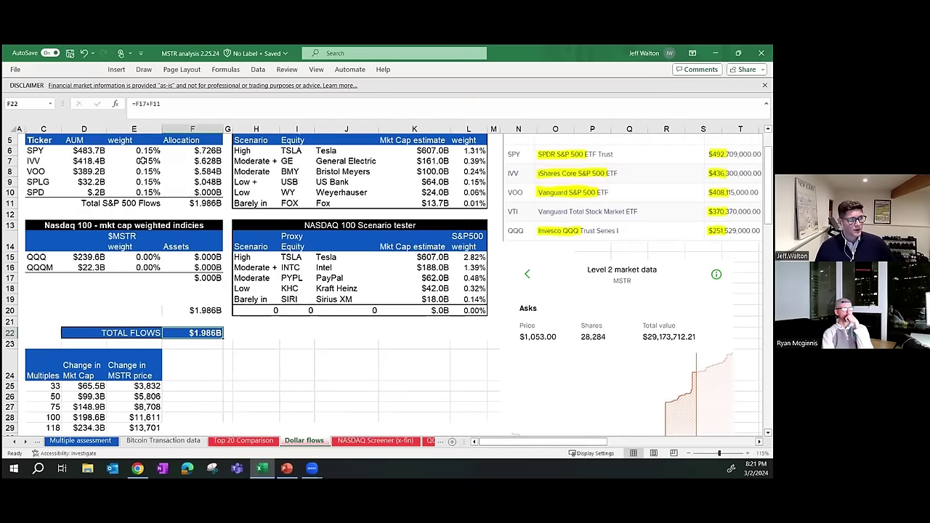
left_click(135, 151)
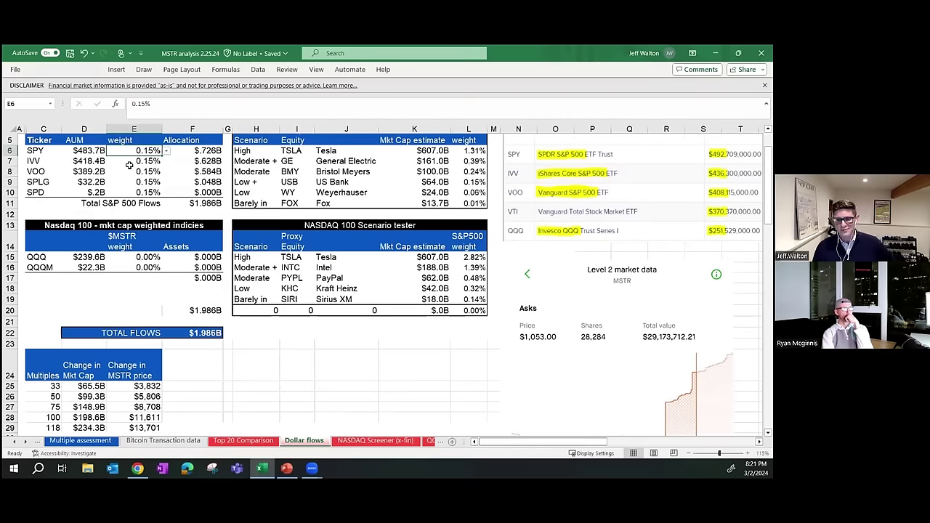
scroll(128, 167, "down", 1)
scroll(128, 168, "up", 1)
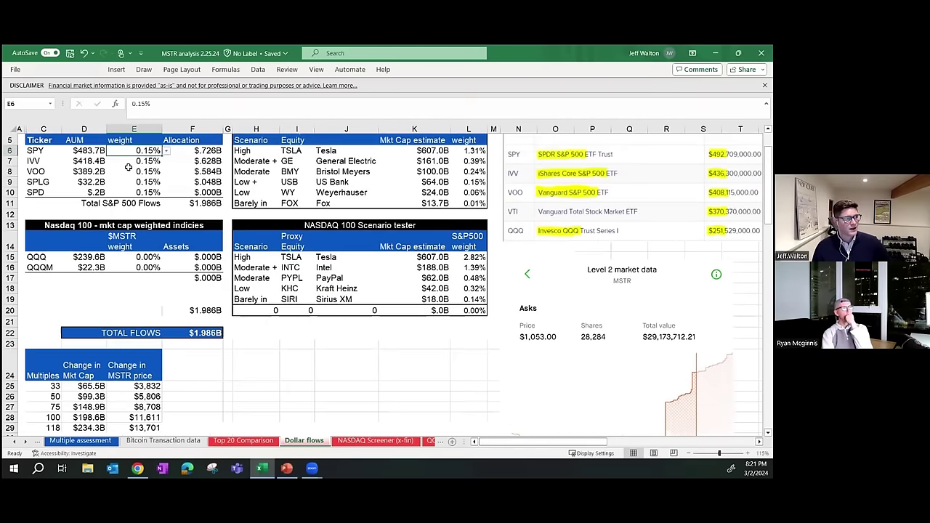
Trace the 33 multiple from TOTAL FLOWS through the formulas for change in market cap and change in MSTR price
scroll(145, 205, "down", 2)
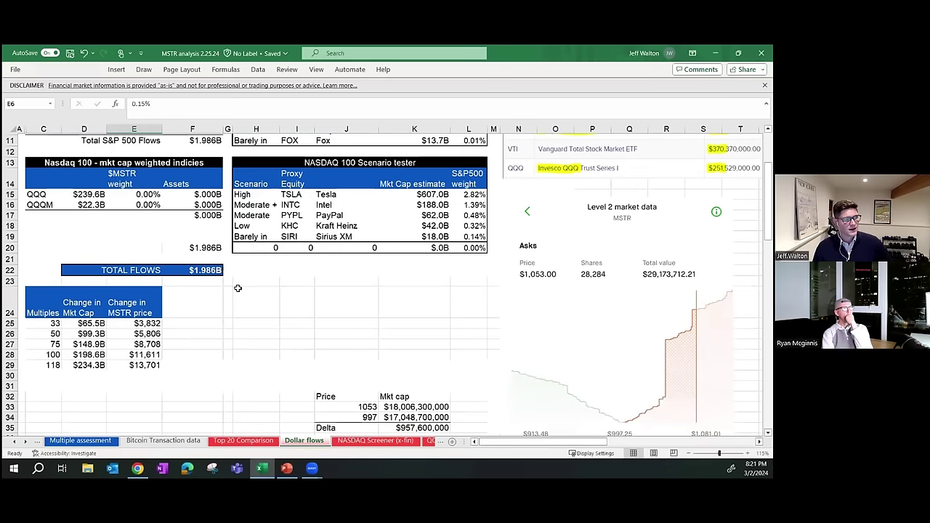
left_click(191, 272)
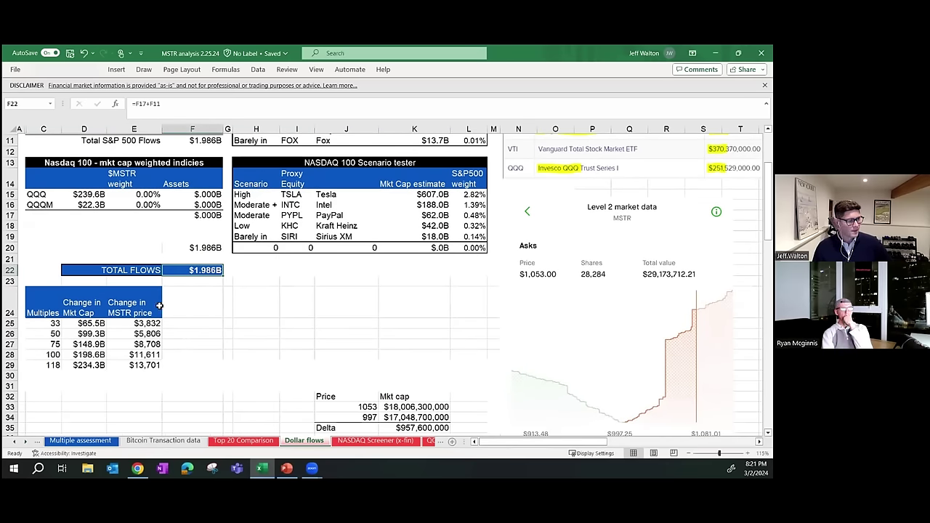
left_click(34, 326)
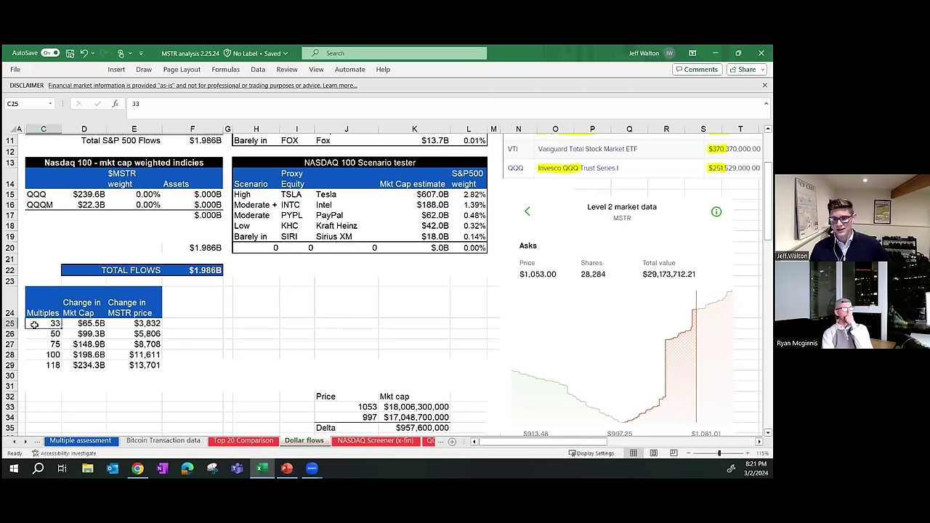
left_click(77, 327)
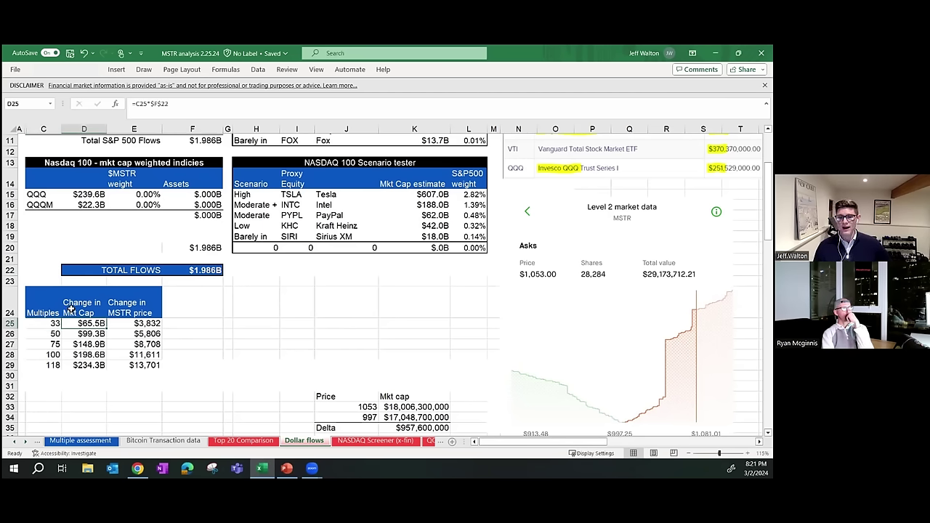
left_click(120, 324)
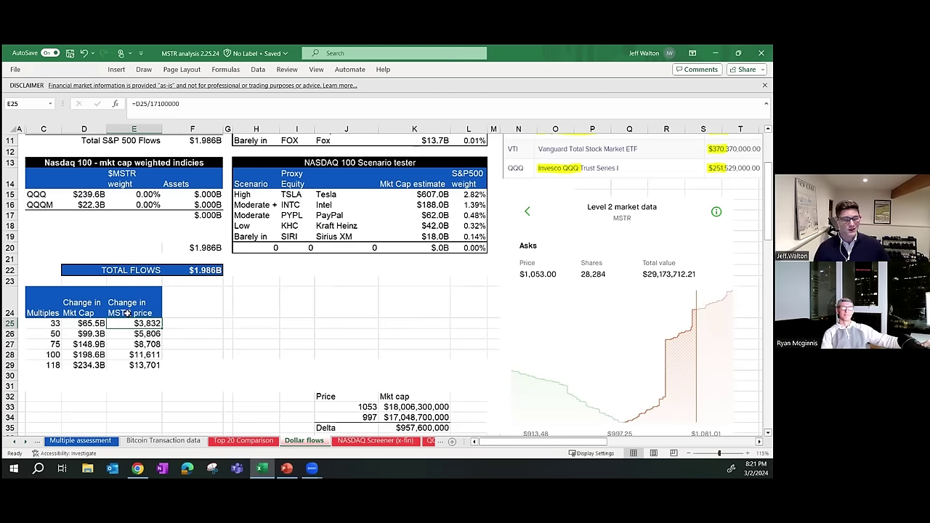
Set SPY's $MSTR weight to 0.39% to match the Moderate + General Electric scenario
scroll(172, 237, "up", 3)
left_click(145, 200)
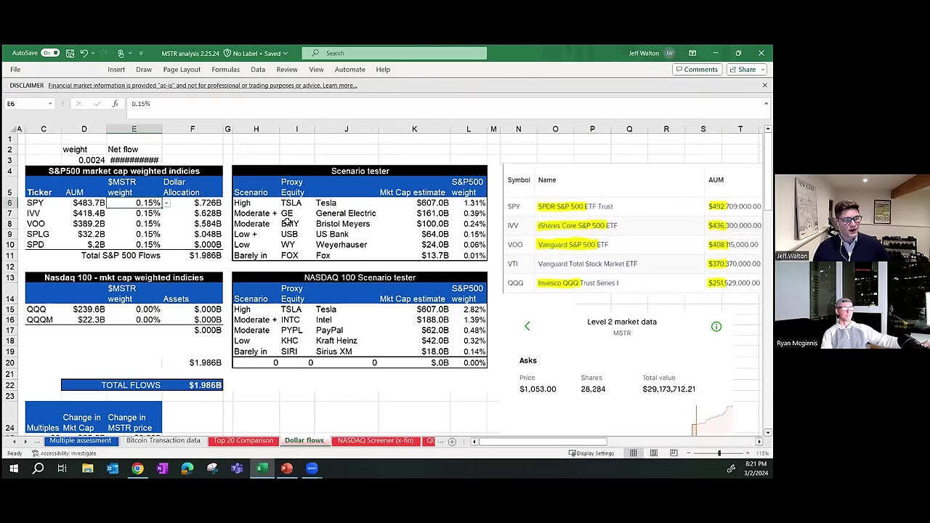
left_click(422, 216)
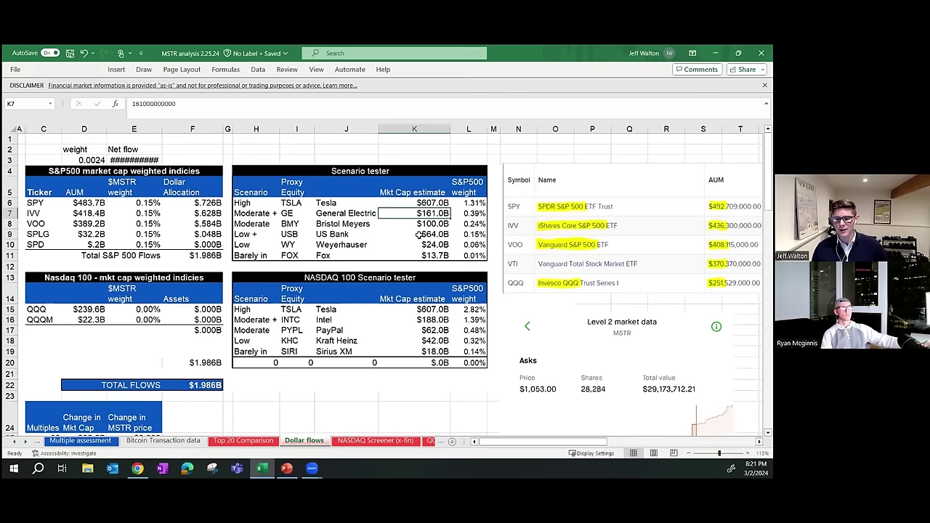
left_click(154, 204)
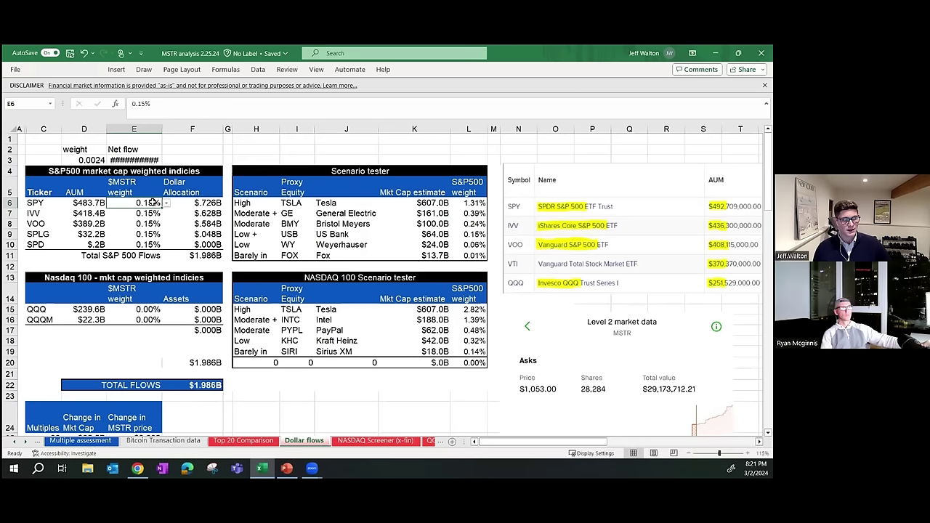
left_click(167, 204)
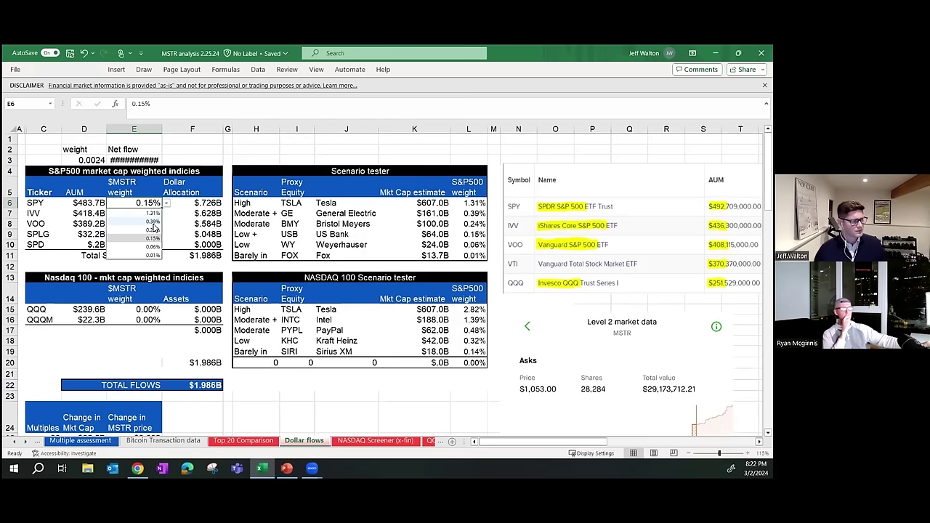
left_click(152, 222)
Review the Total S&P 500 Flows, TOTAL FLOWS and the MSTR price changes for the 33, 75 and 118 multiples
left_click(203, 259)
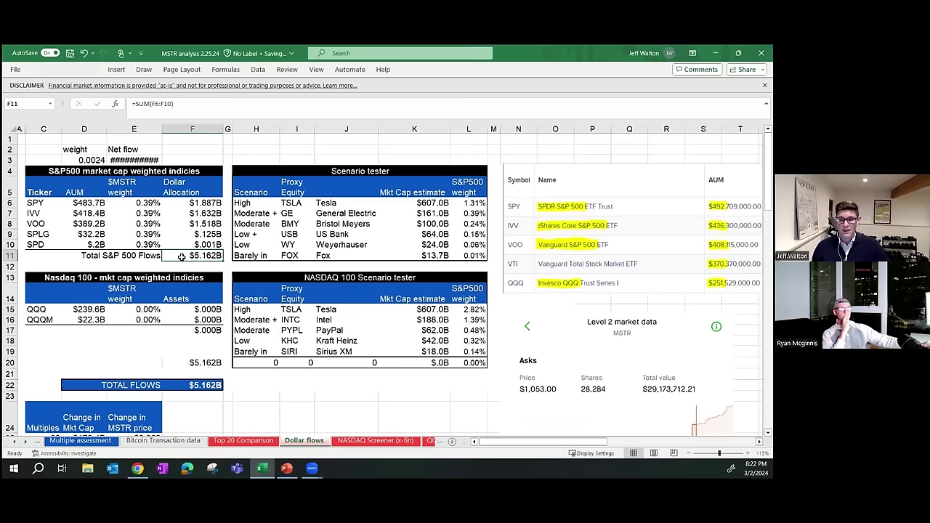
scroll(181, 257, "down", 2)
left_click(195, 321)
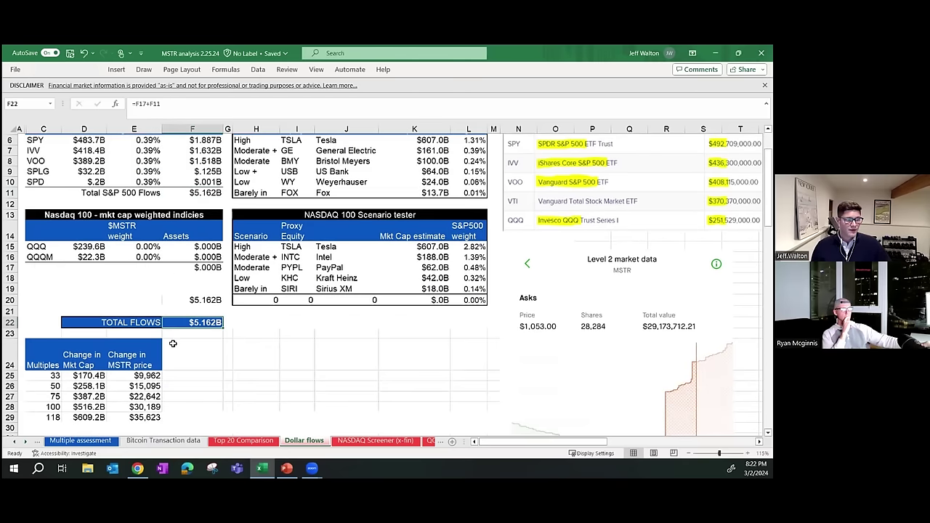
scroll(186, 331, "down", 1)
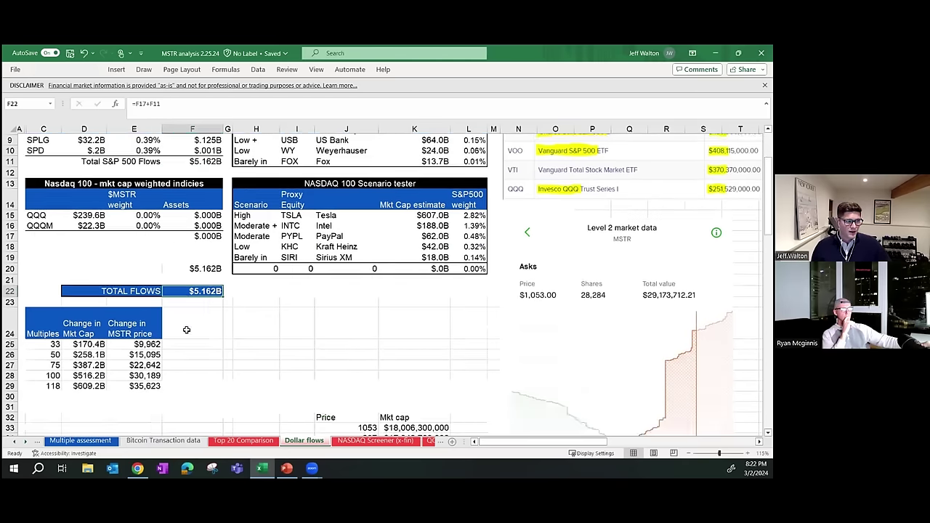
left_click(45, 349)
left_click(128, 346)
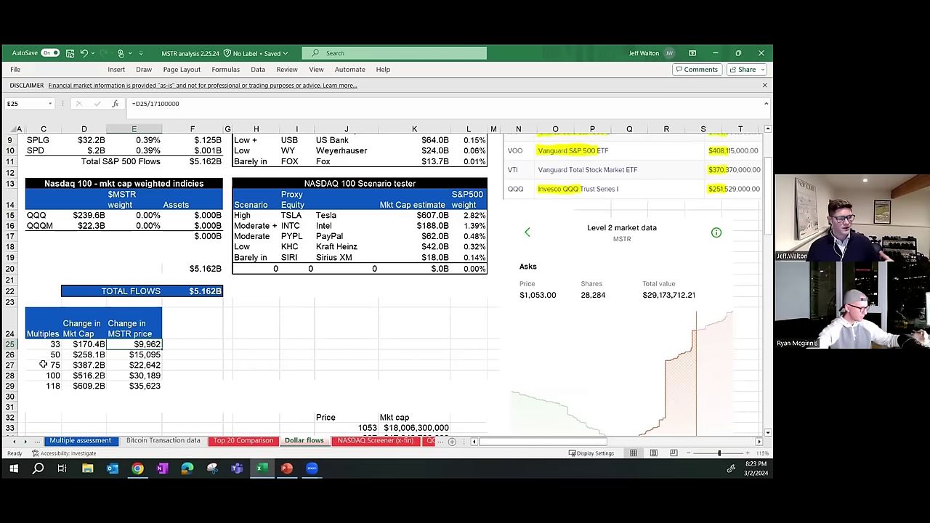
left_click(45, 365)
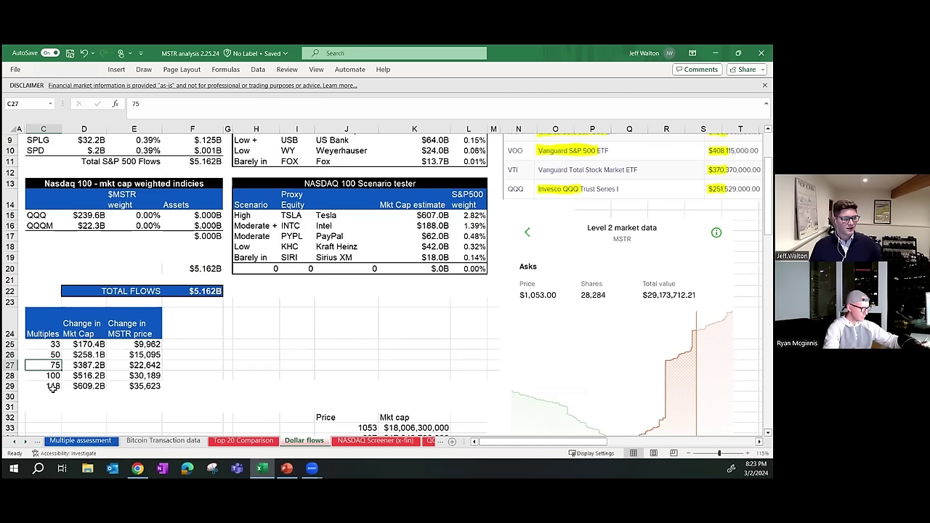
left_click(53, 387)
left_click(160, 387)
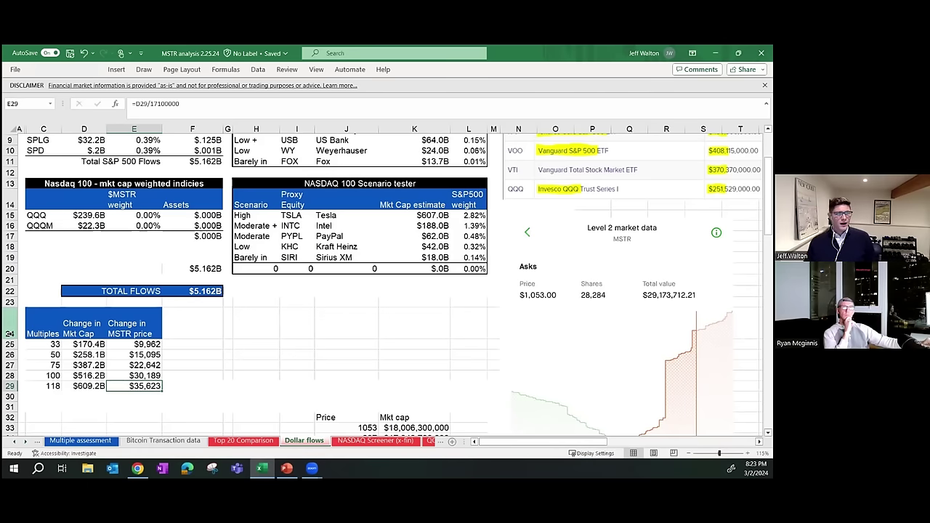
Recheck SPY's $MSTR weight and bring the ranked ETF list on the Dollar flows sheet into view
scroll(247, 295, "up", 3)
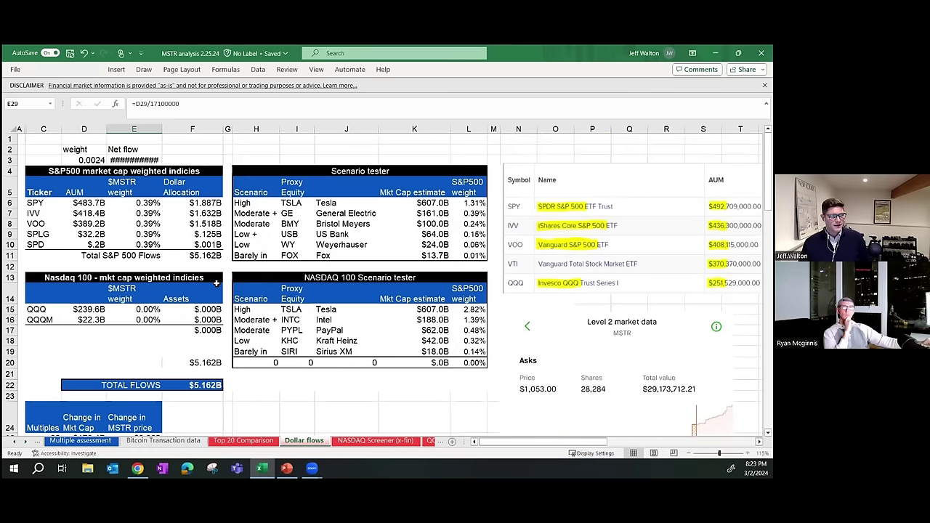
left_click(147, 204)
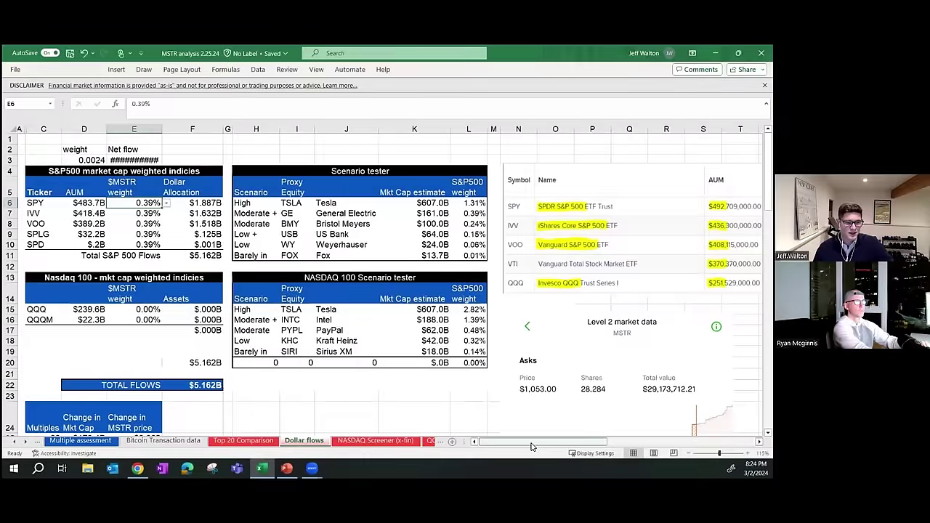
left_click_drag(535, 443, 623, 445)
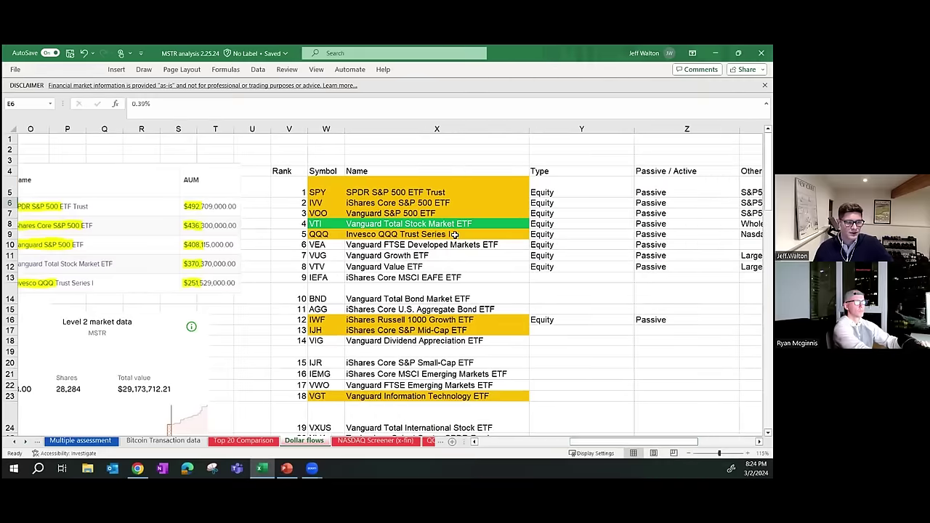
Examine the highlighted IWF, IJH, VGT and QQQ entries and the ETF list's type, weighting and AUM columns, and return to the scenario tables
left_click(482, 320)
left_click(476, 329)
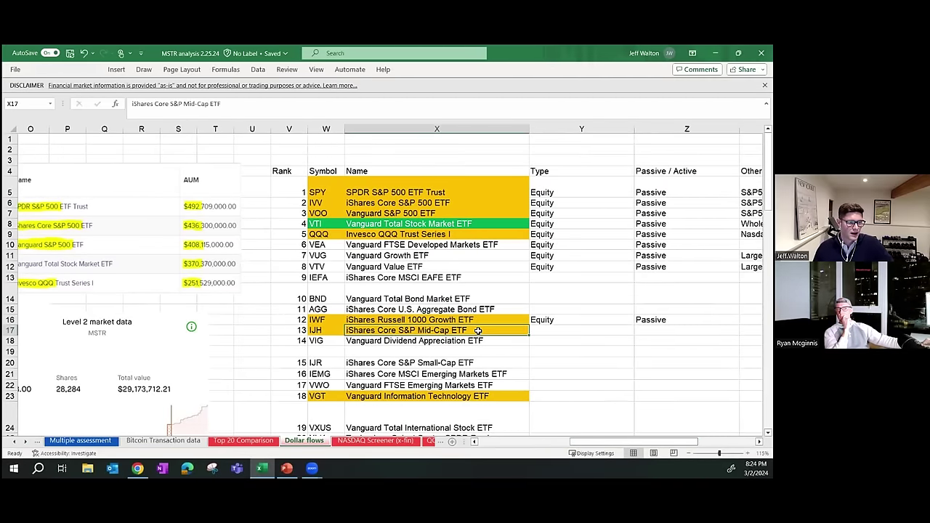
left_click(471, 397)
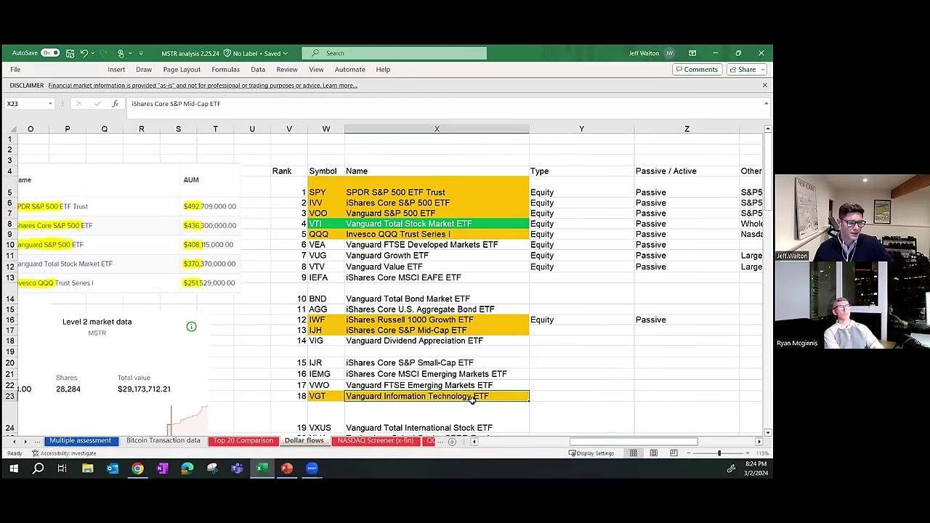
left_click(481, 234)
left_click_drag(596, 442, 647, 442)
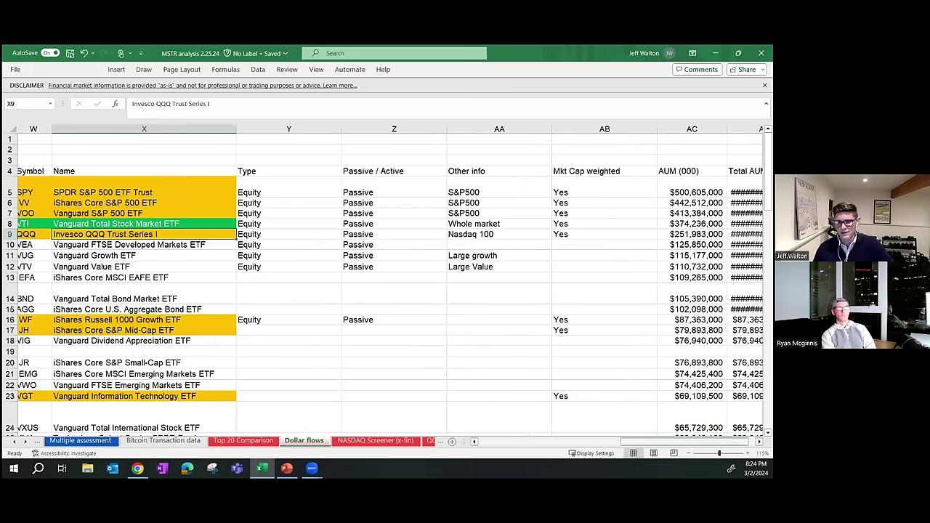
left_click_drag(684, 442, 538, 442)
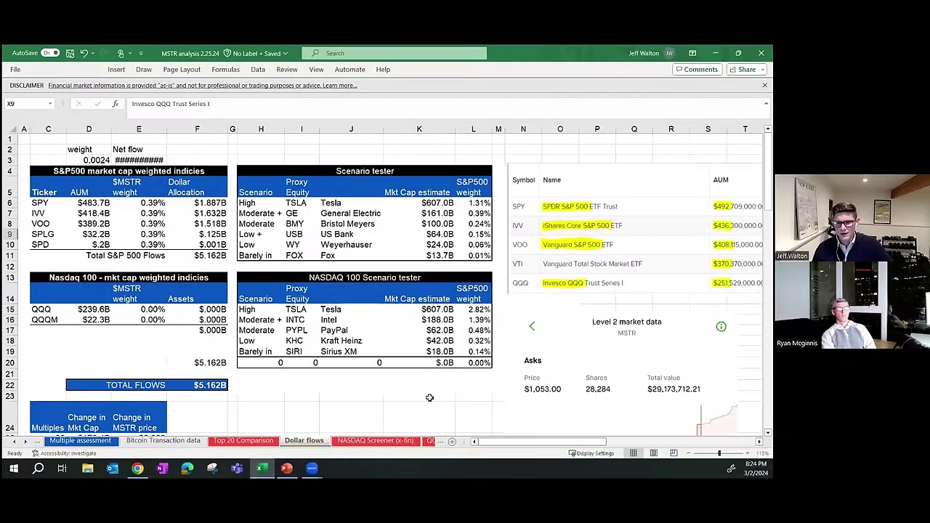
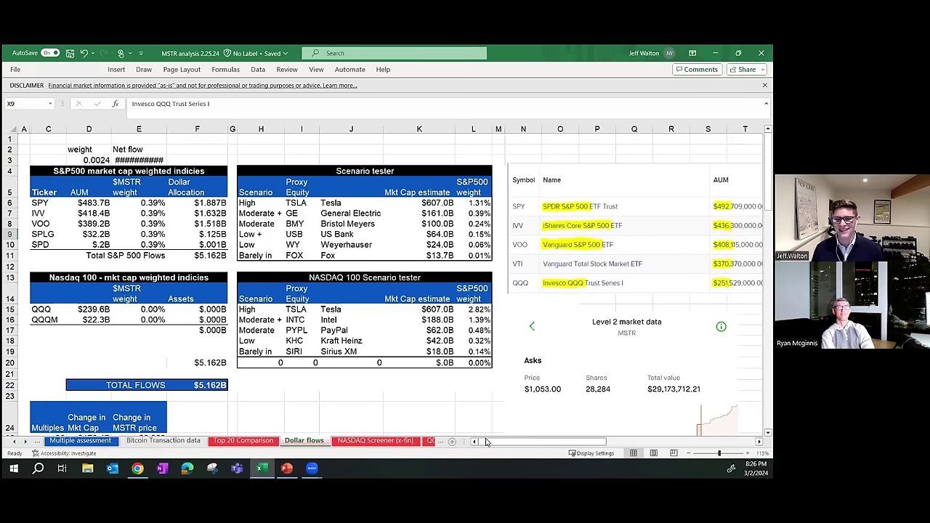
Bring the workbook's first sheet tabs, starting with MSTR Analysis, into view while staying on the Dollar flows sheet
left_click(15, 442)
left_click(14, 442)
left_click(15, 442)
left_click(14, 442)
left_click(14, 442)
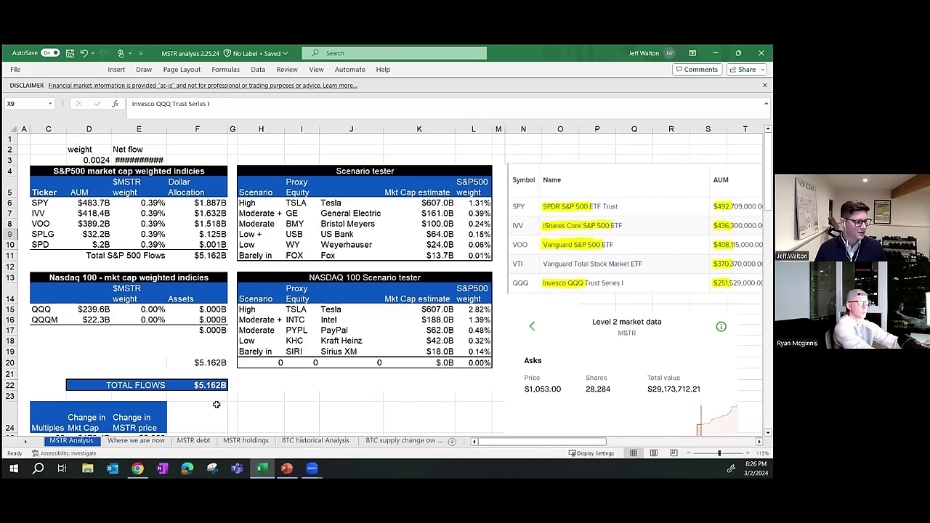
Set QQQ's $MSTR weight to 0.48% to match the Moderate PayPal scenario
left_click(162, 311)
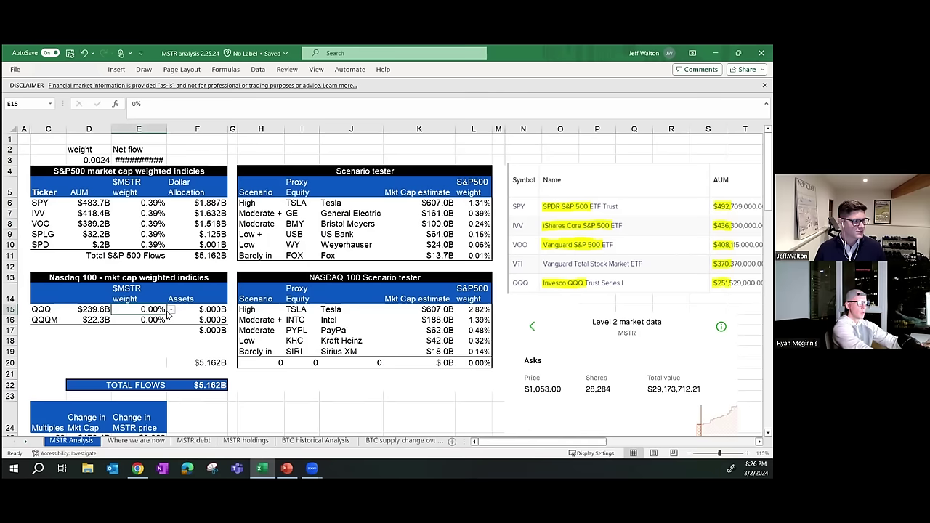
left_click(171, 310)
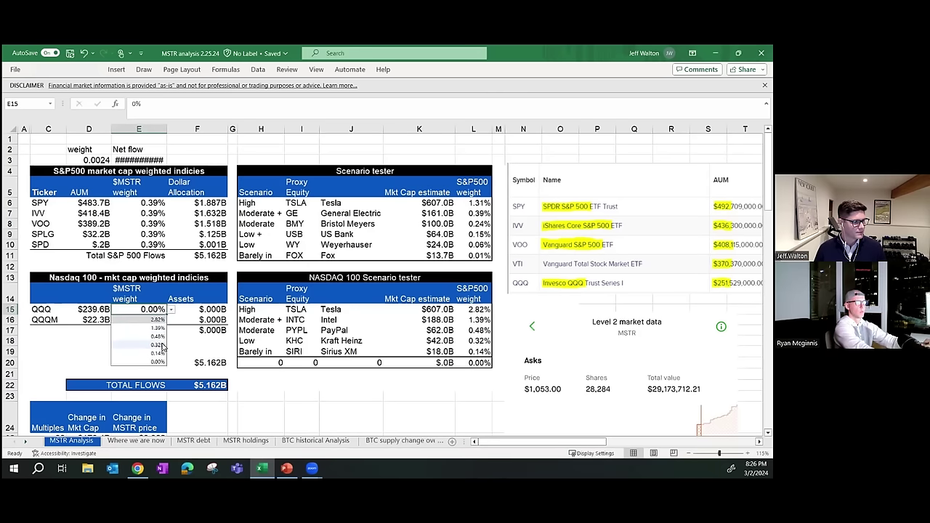
left_click(161, 337)
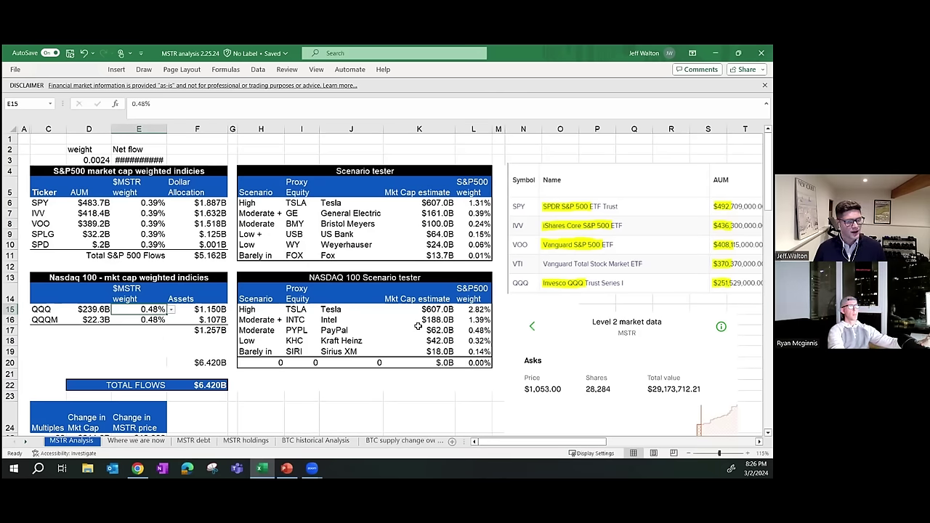
Review the PayPal scenario's market cap estimate and weight, and check the formula summing the Nasdaq 100 flows
left_click_drag(306, 331, 436, 331)
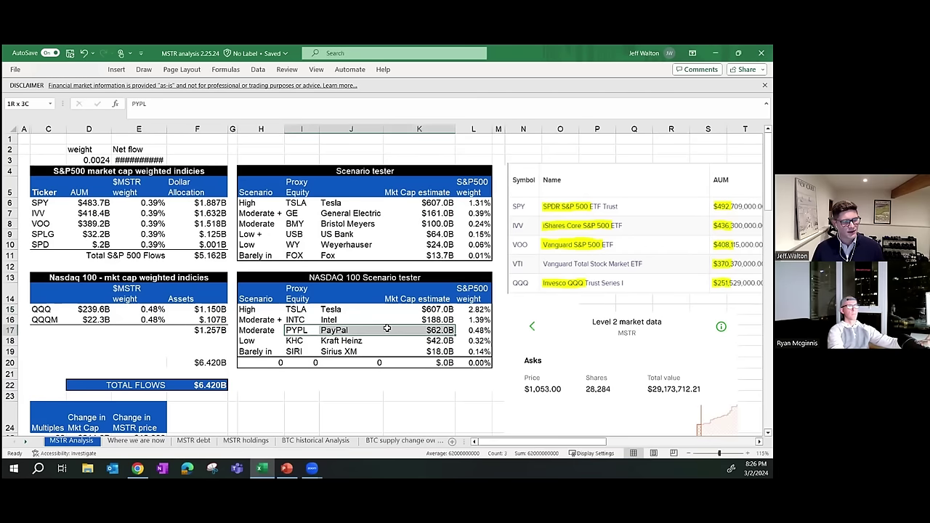
left_click(360, 333)
left_click(434, 331)
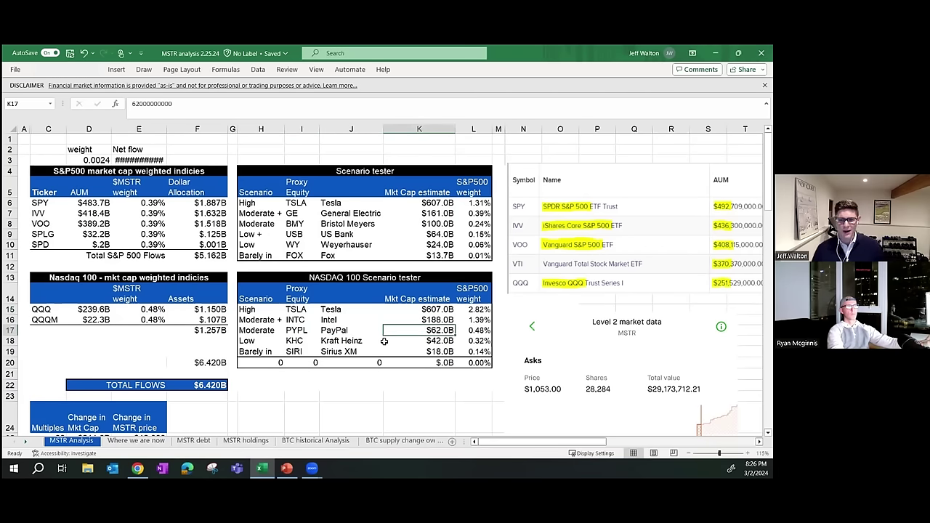
left_click(486, 332)
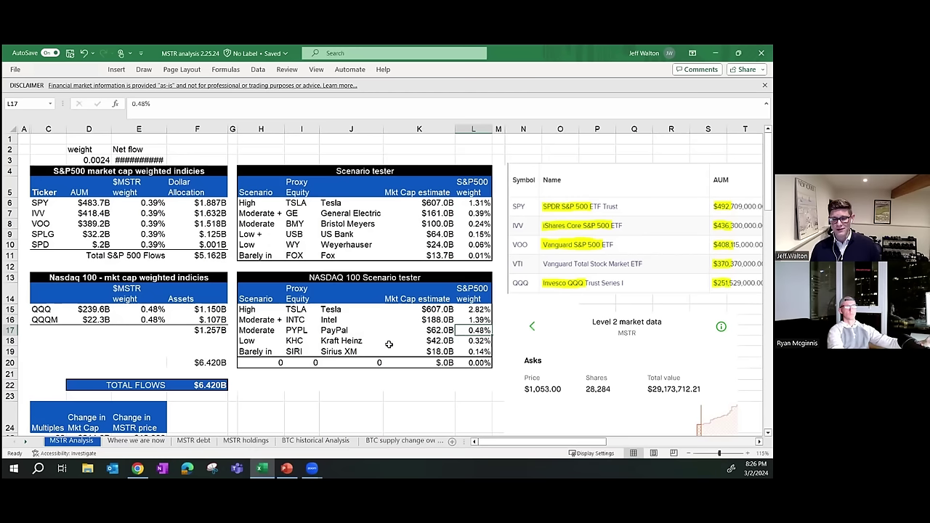
left_click(224, 333)
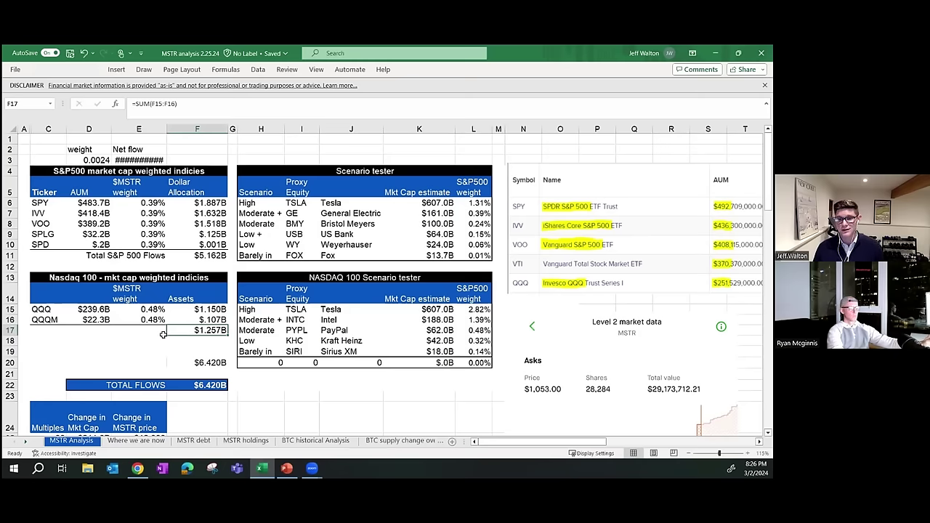
Review TOTAL FLOWS and the resulting market cap and MSTR price changes for each multiple, and return to the S&P 500 tables
scroll(163, 334, "down", 3)
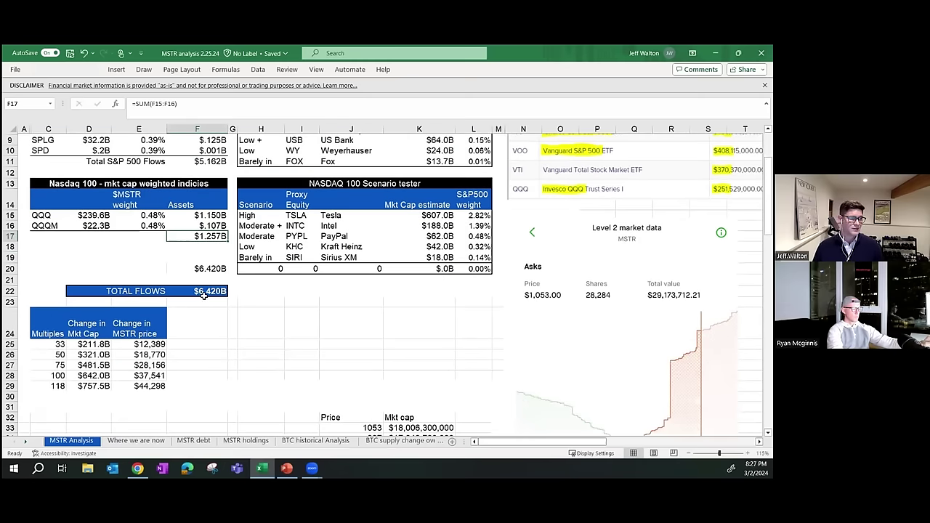
scroll(178, 313, "down", 1)
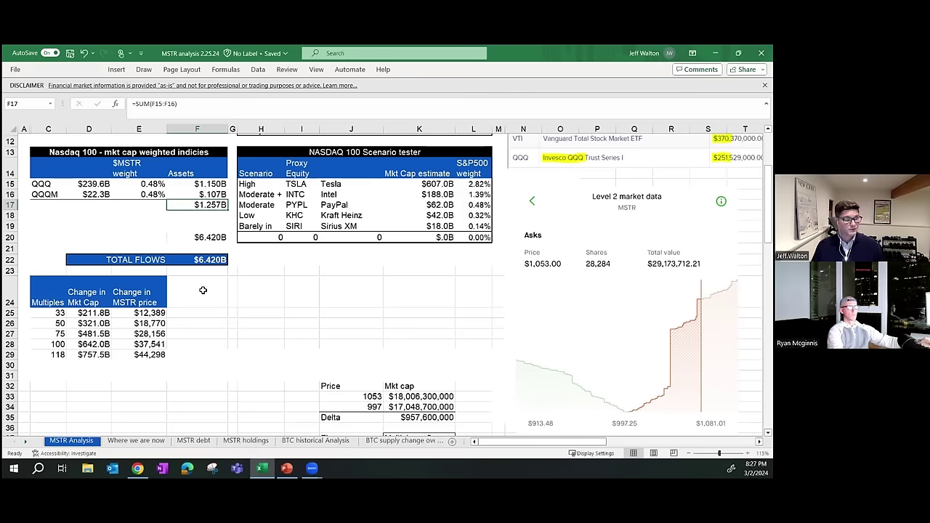
left_click(207, 291)
scroll(217, 294, "up", 2)
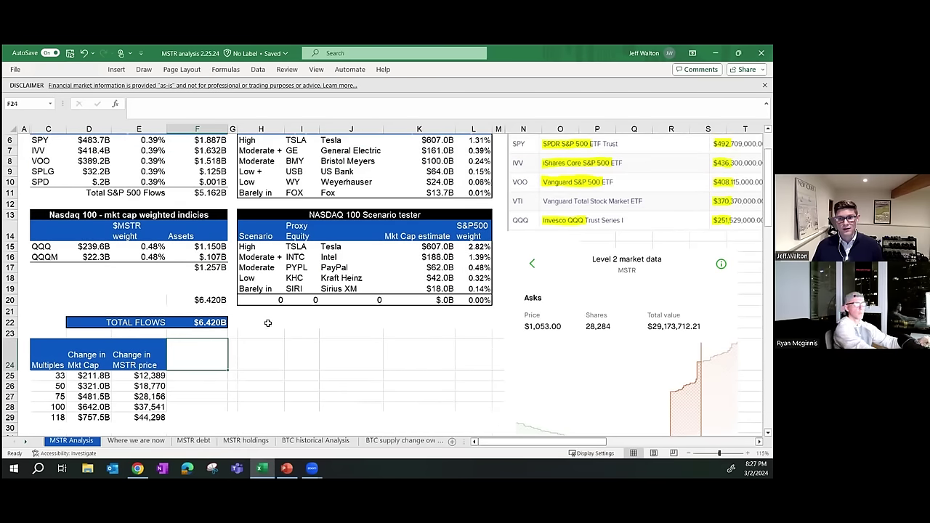
scroll(269, 323, "up", 2)
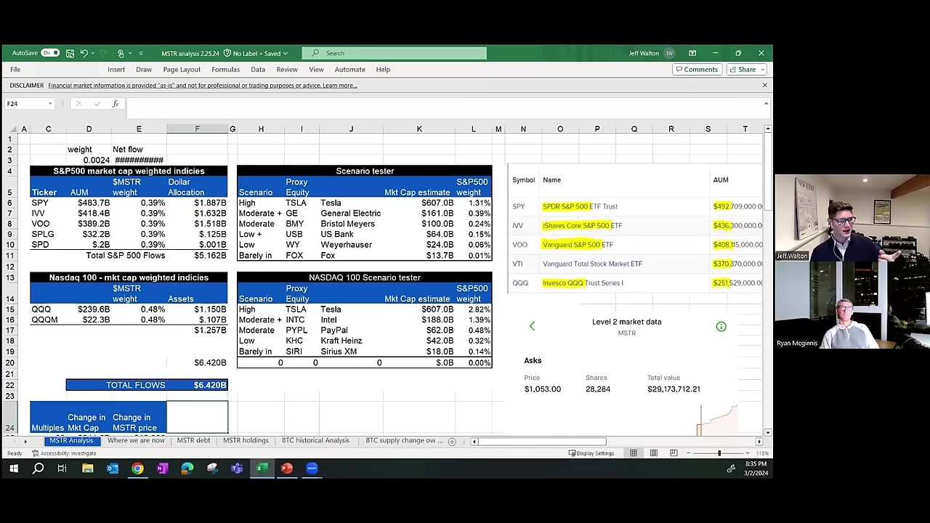
Check the General Electric market cap estimate and set SPY's $MSTR weight to 1.31% to match the High Tesla scenario
left_click(452, 213)
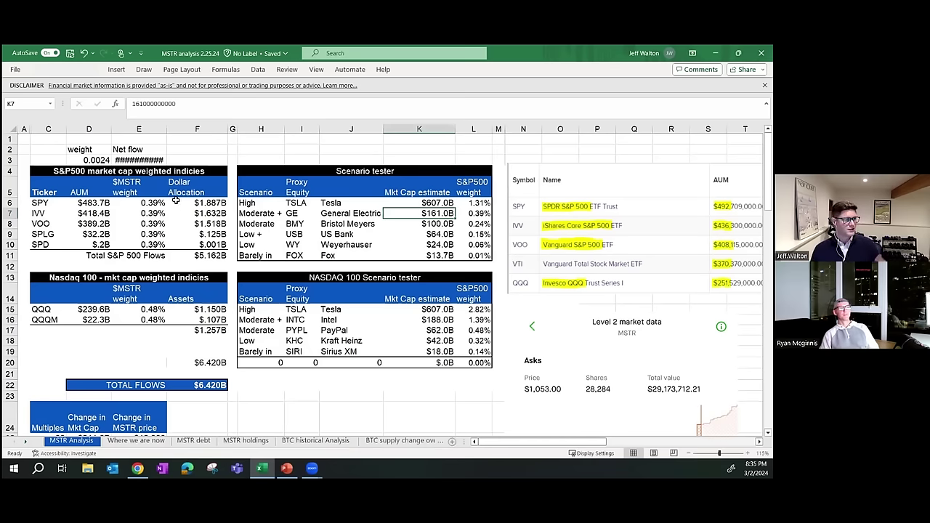
left_click(155, 203)
left_click(172, 204)
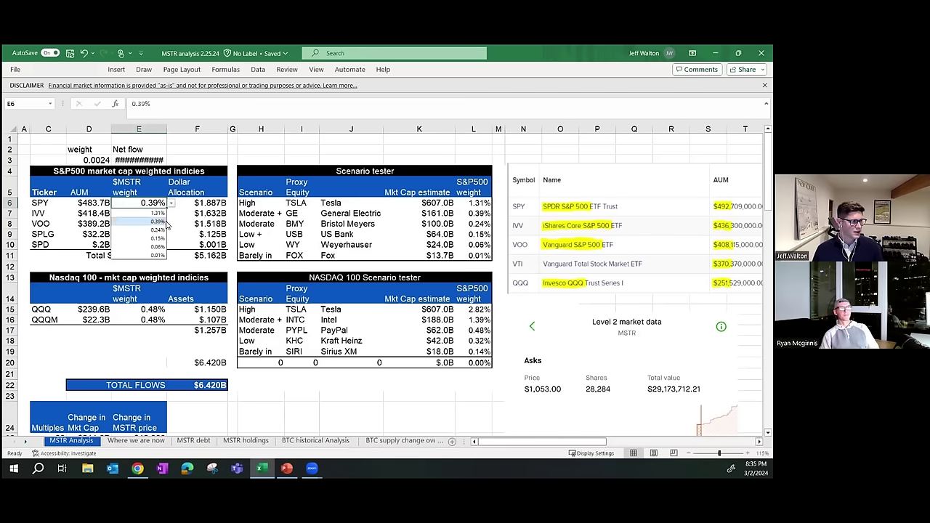
left_click(158, 213)
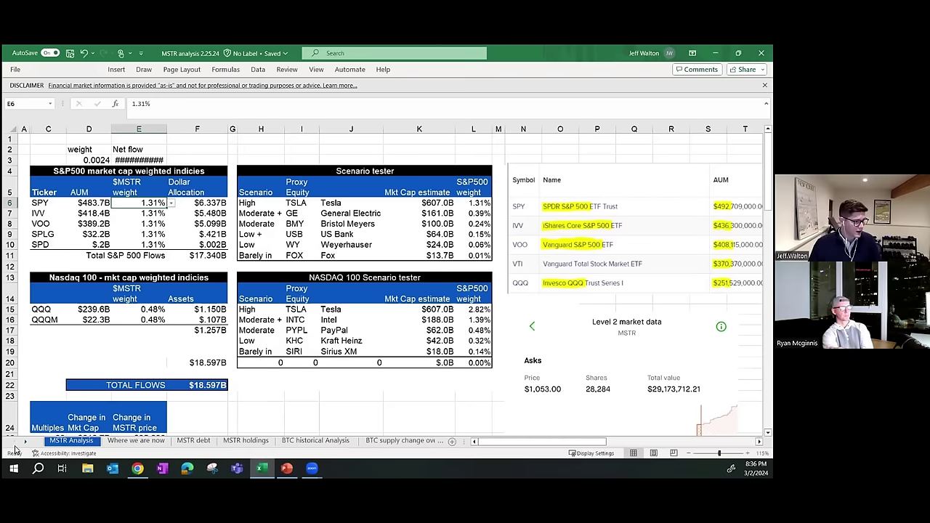
Open the MSTR Analysis sheet and examine the 2x Multiple valuation block from Bitcoin Owned to Trading multiple of net assets
left_click(67, 442)
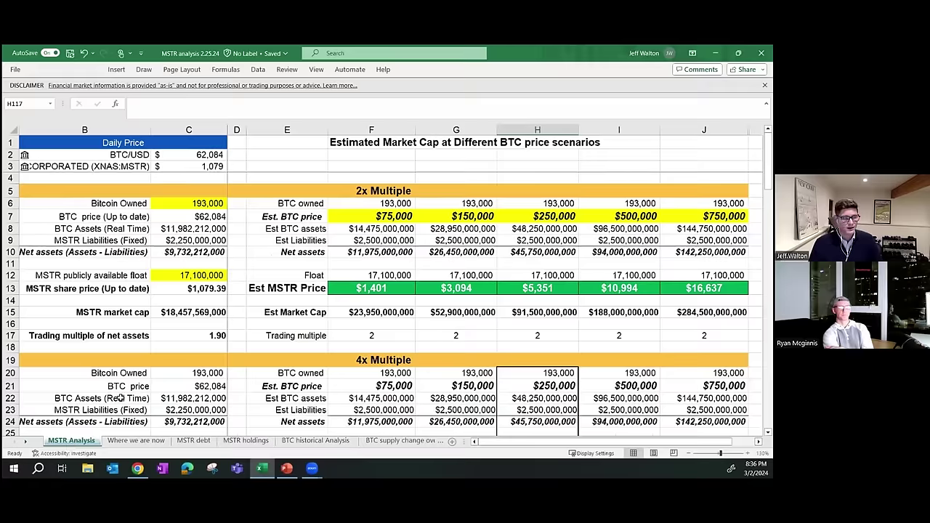
left_click(192, 328)
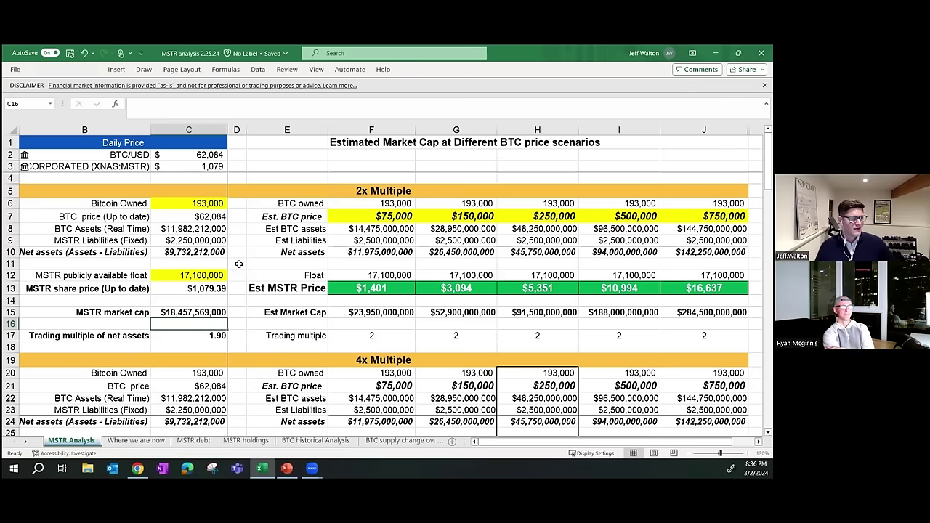
left_click_drag(191, 203, 66, 334)
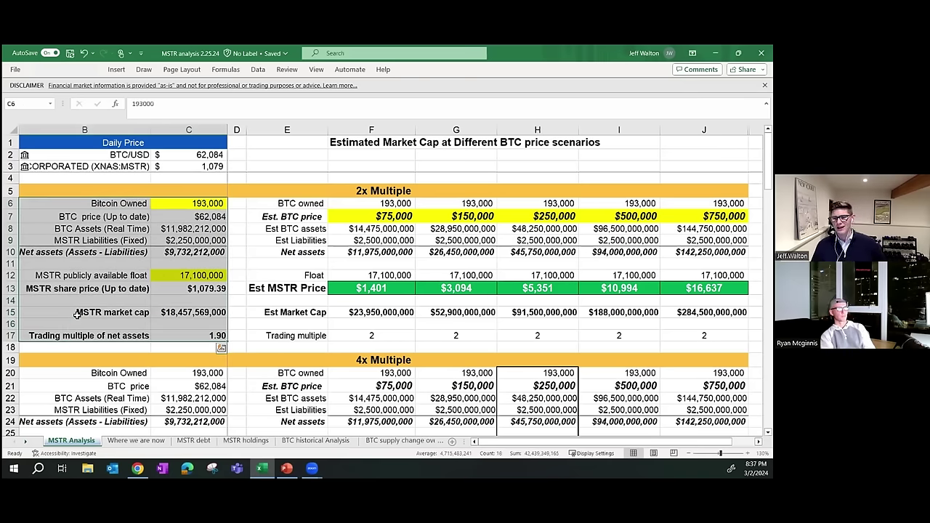
left_click(62, 323)
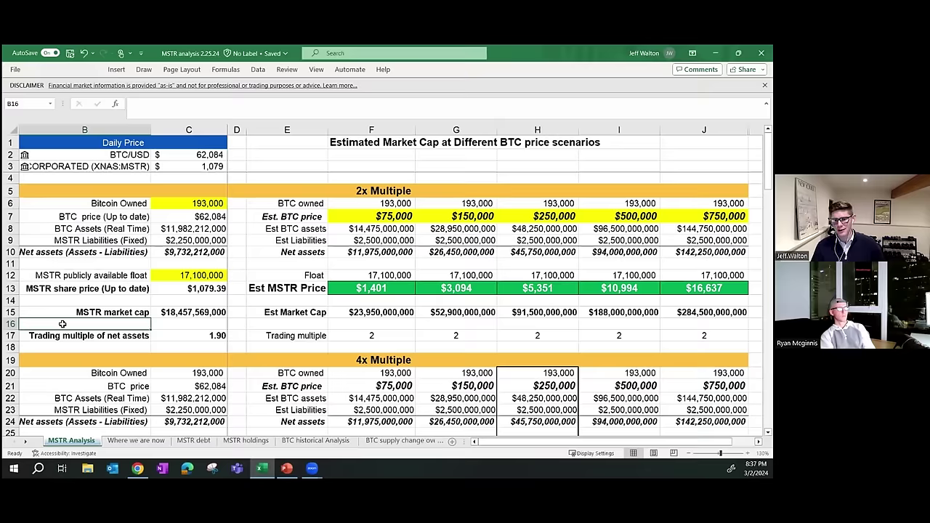